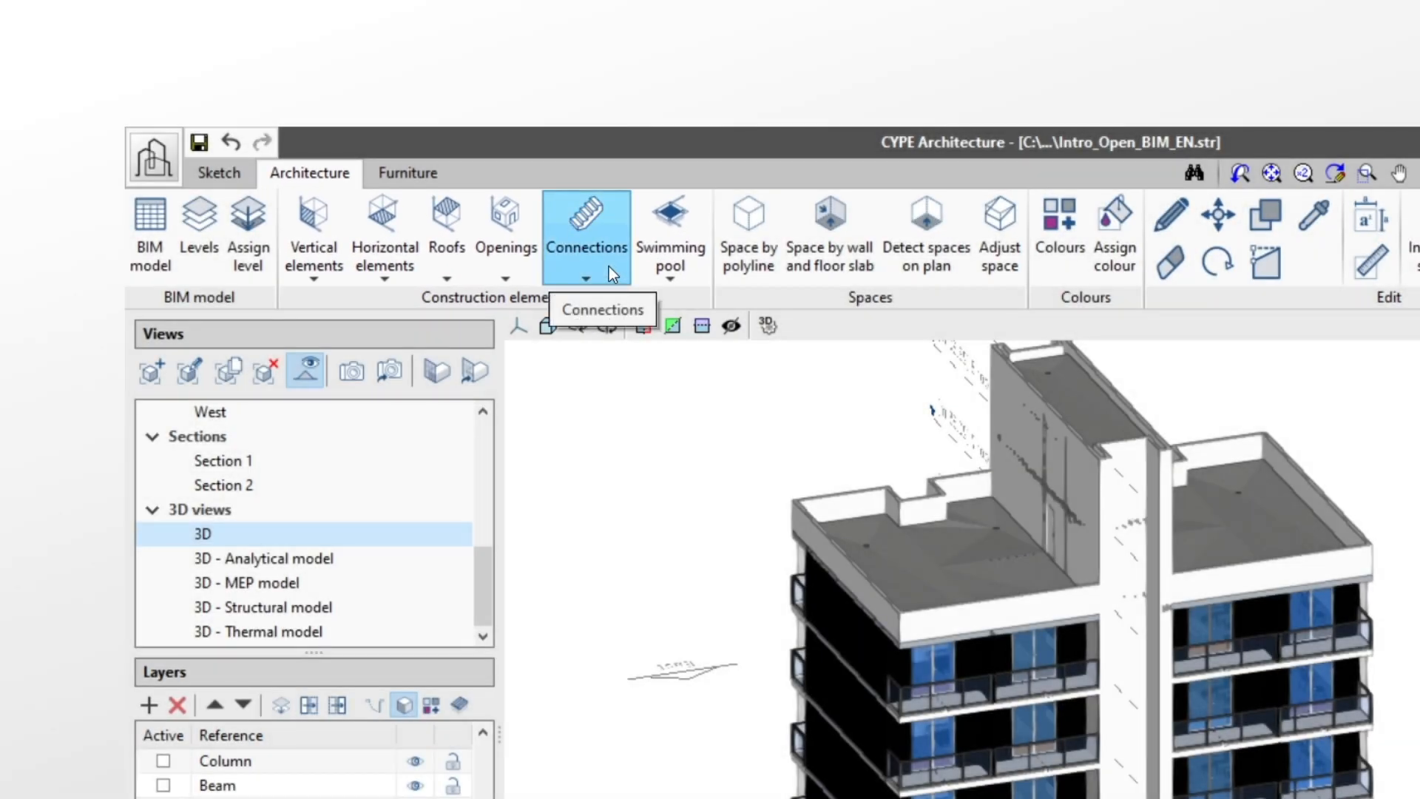
Access the stair and connection tools and lower the horizontal section plane to expose the F6 Stairs space
click(610, 268)
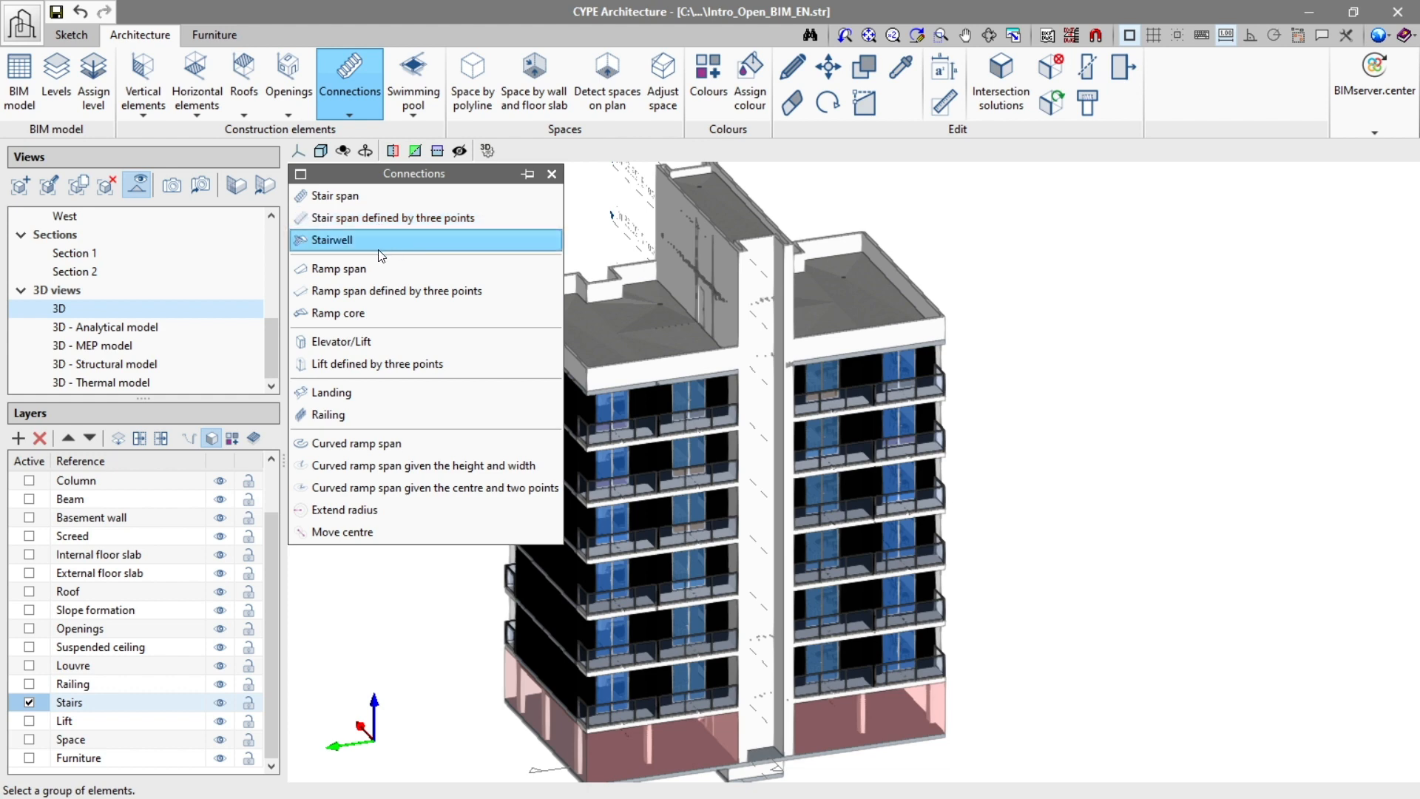
drag(817, 261, 815, 234)
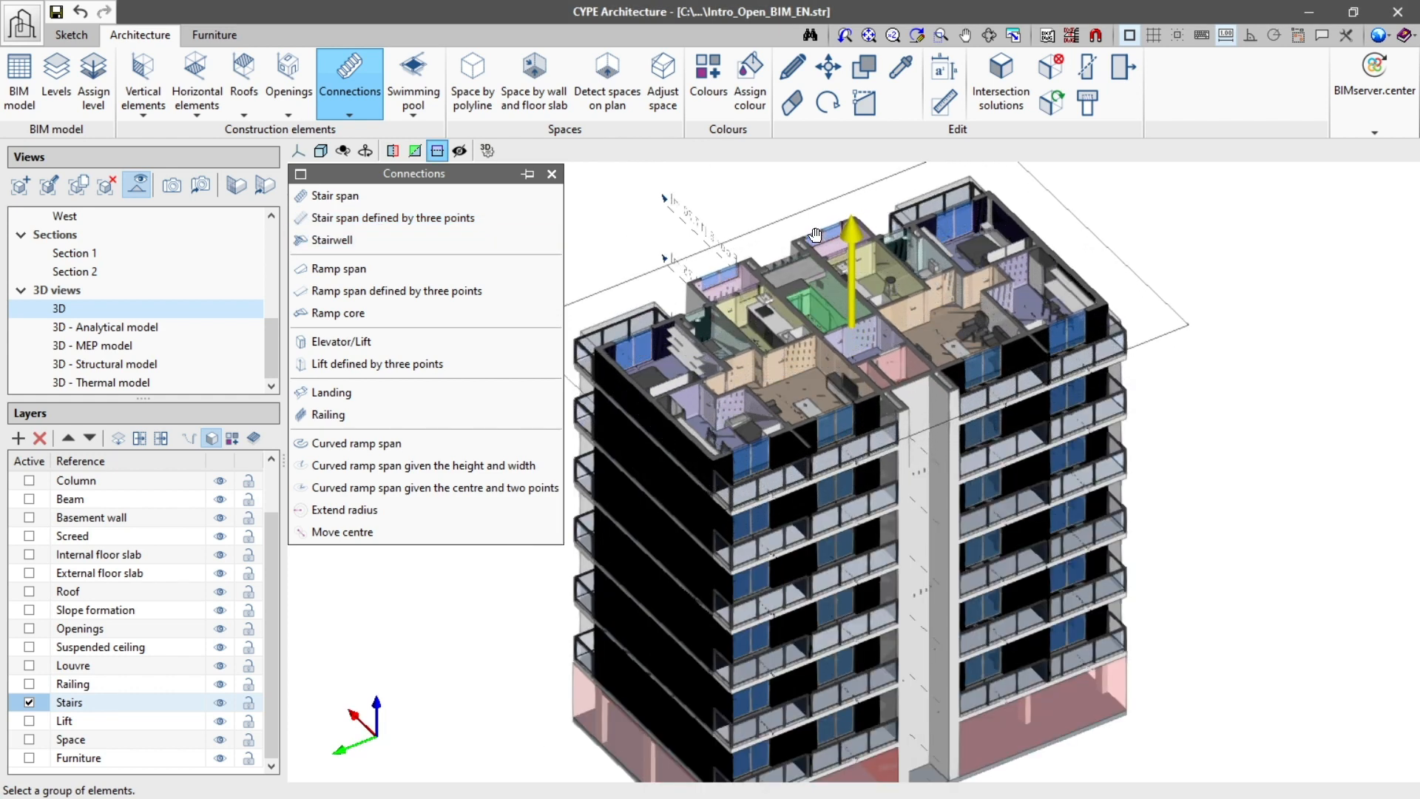
shift+middle_drag(793, 260, 847, 351)
scroll(817, 361, up, 8)
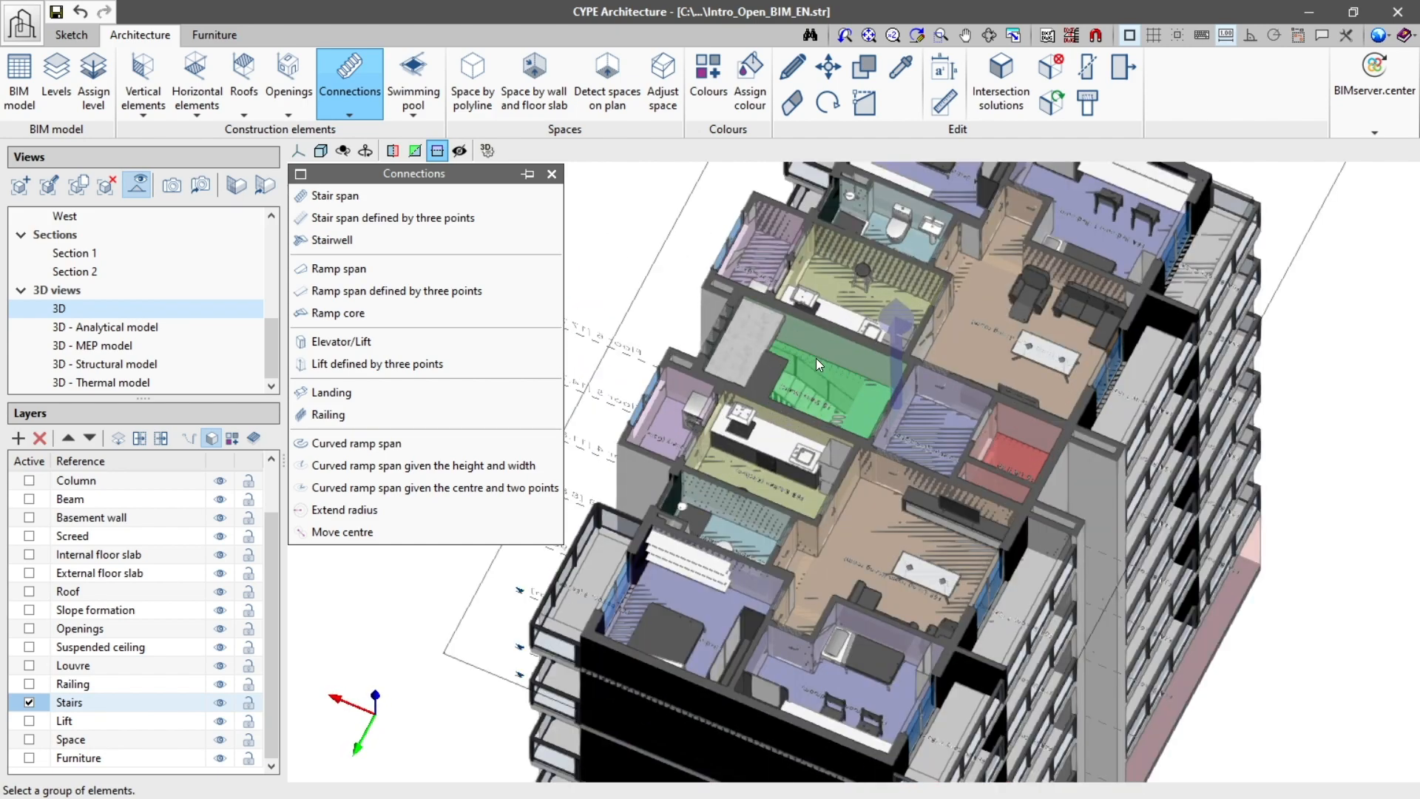
scroll(817, 364, up, 5)
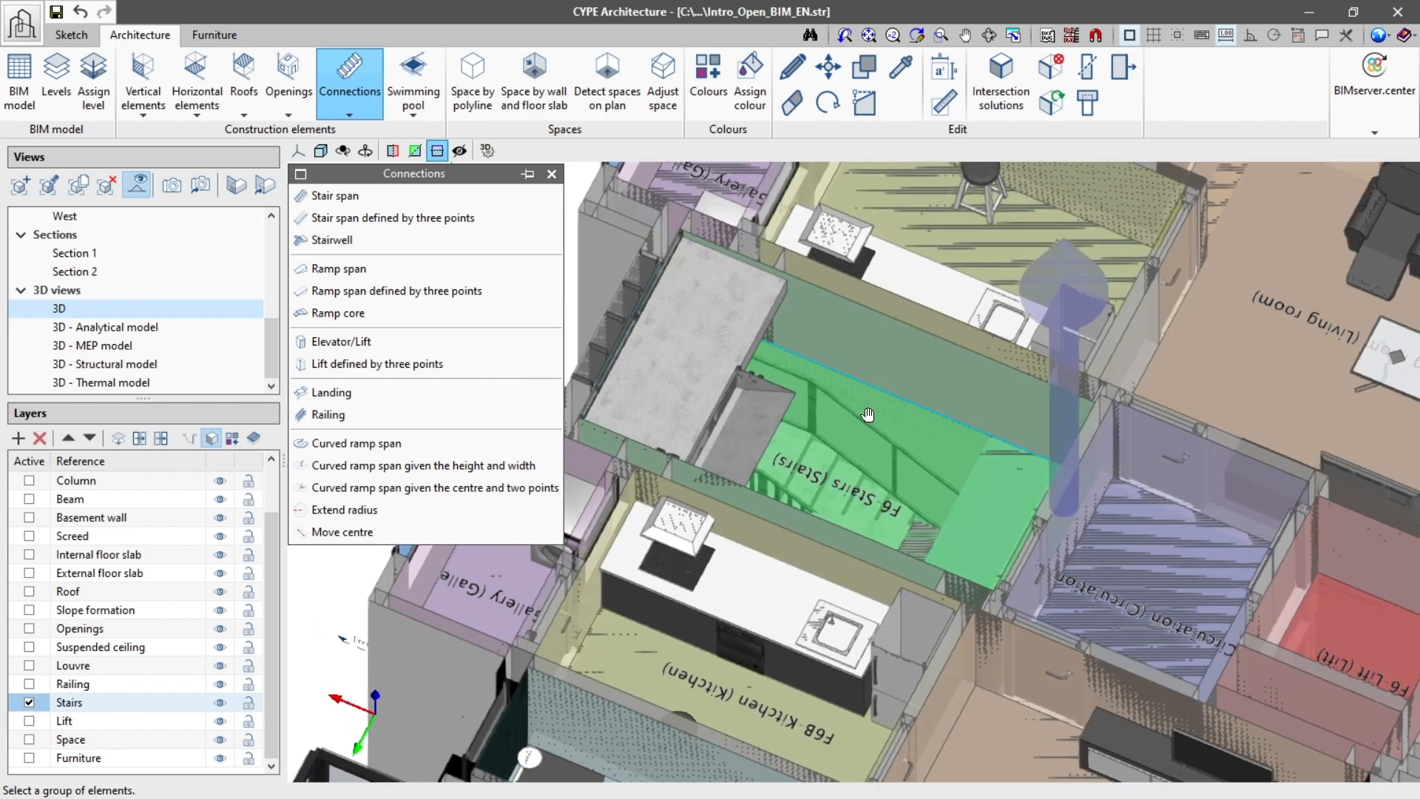
Define a stair span with reference Example Stair on Level 6: 117.5 cm wide, 8 steps, 28 cm tread, 18.4 cm riser, no nosing
click(503, 200)
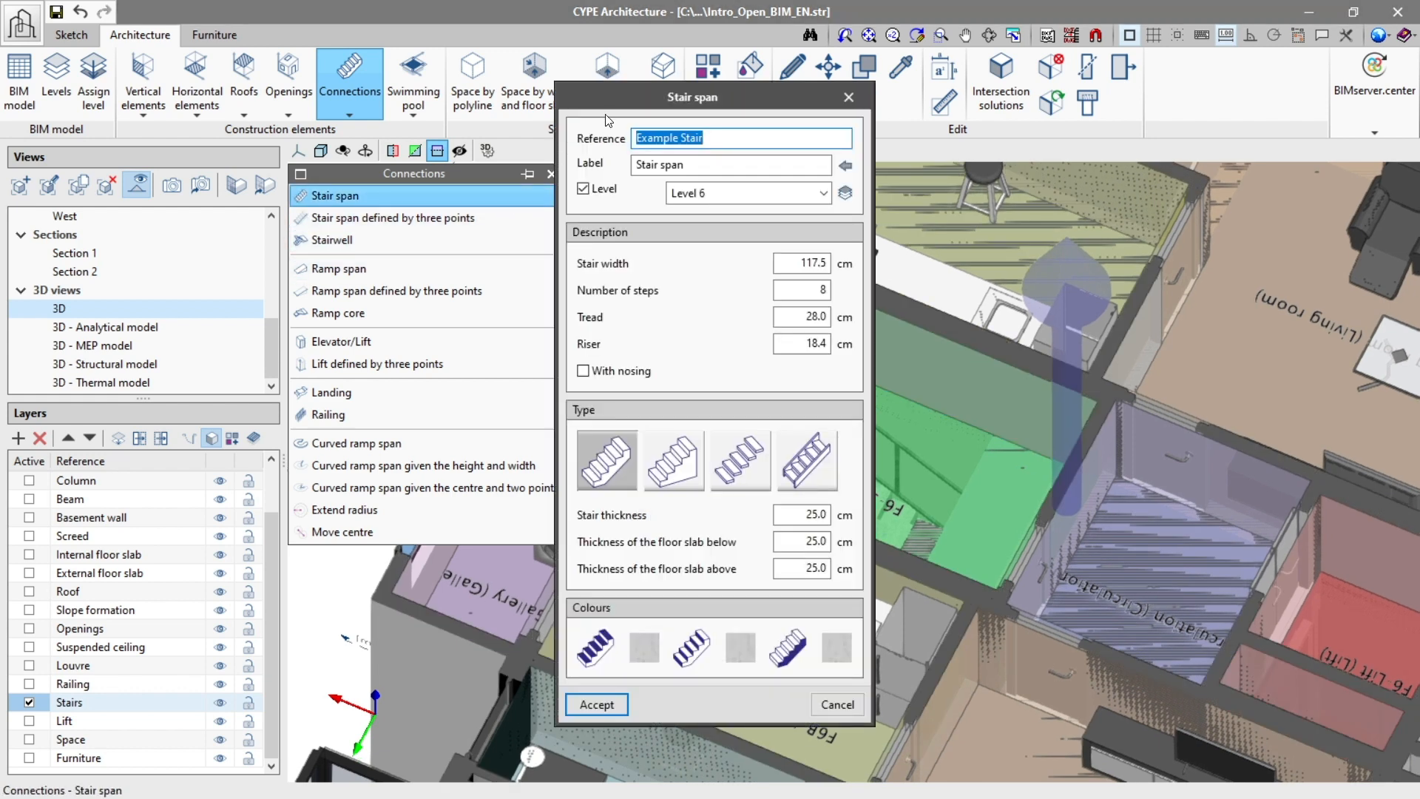
drag(615, 107, 632, 137)
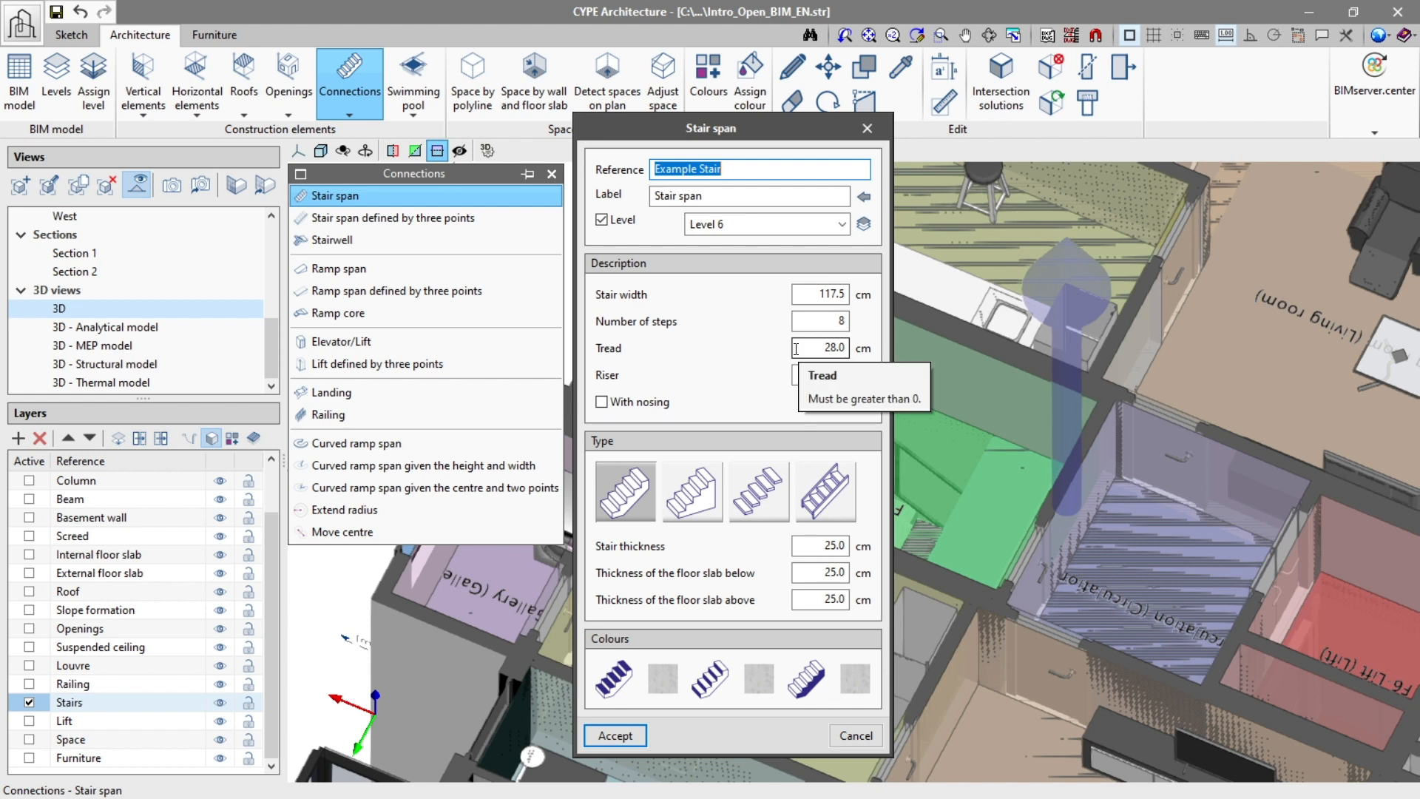
click(602, 404)
click(601, 404)
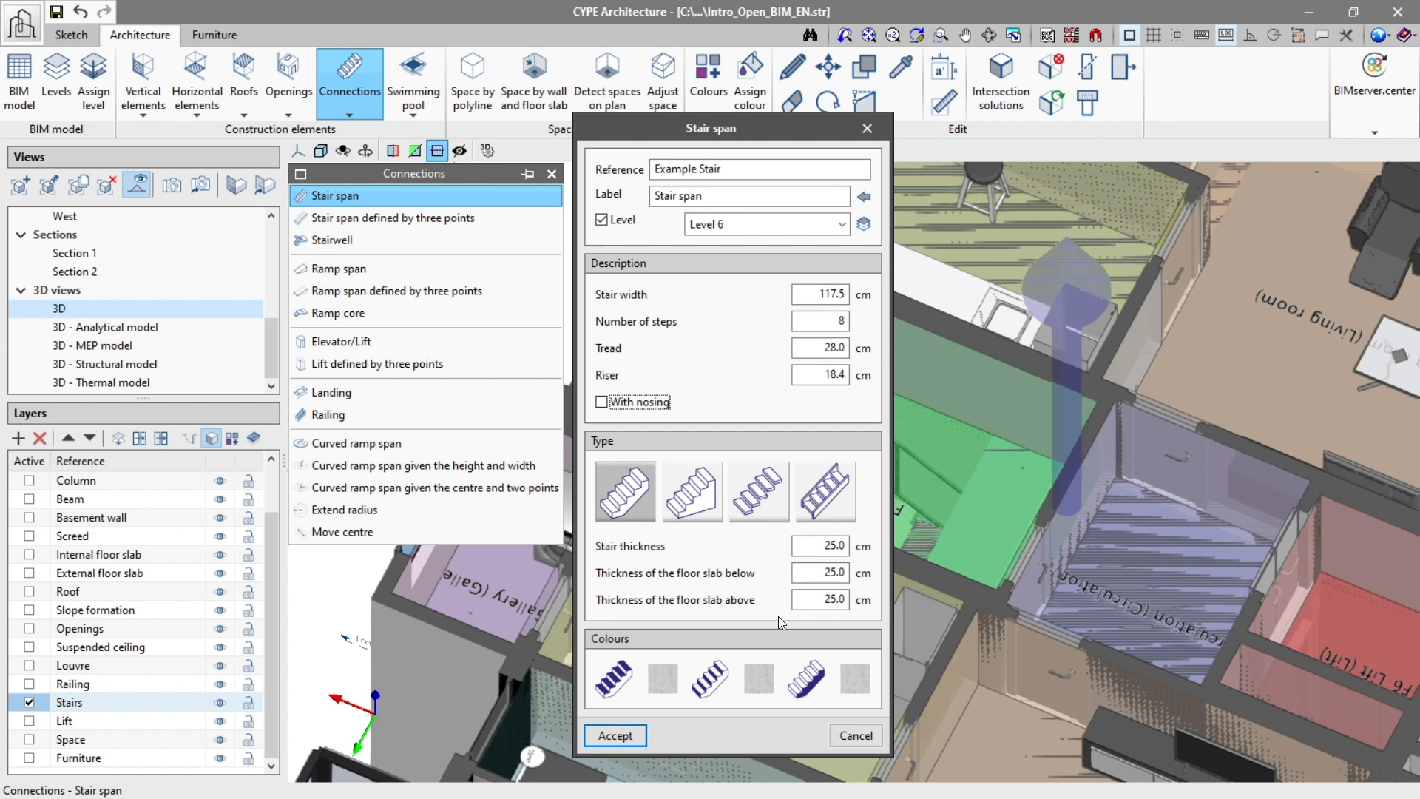
click(661, 680)
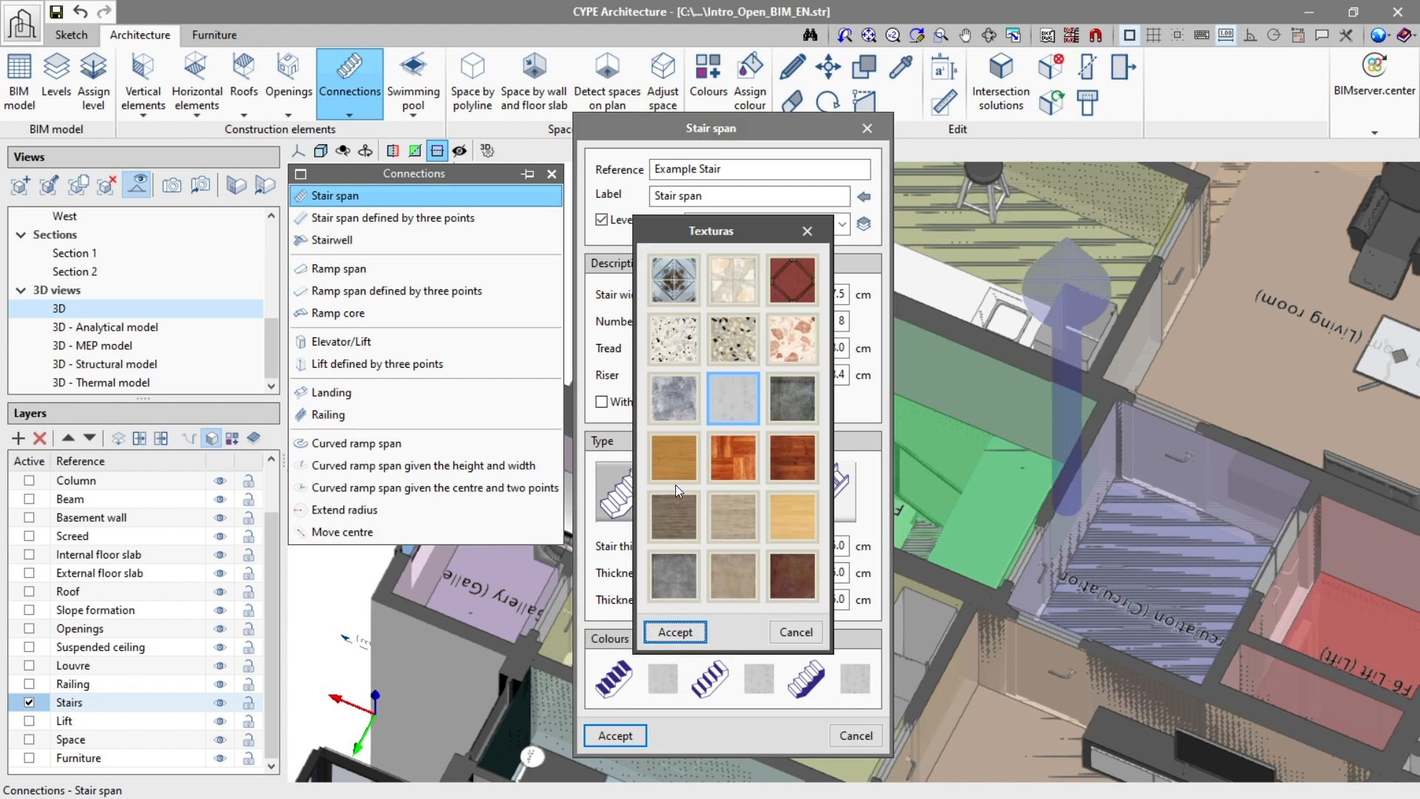
click(787, 631)
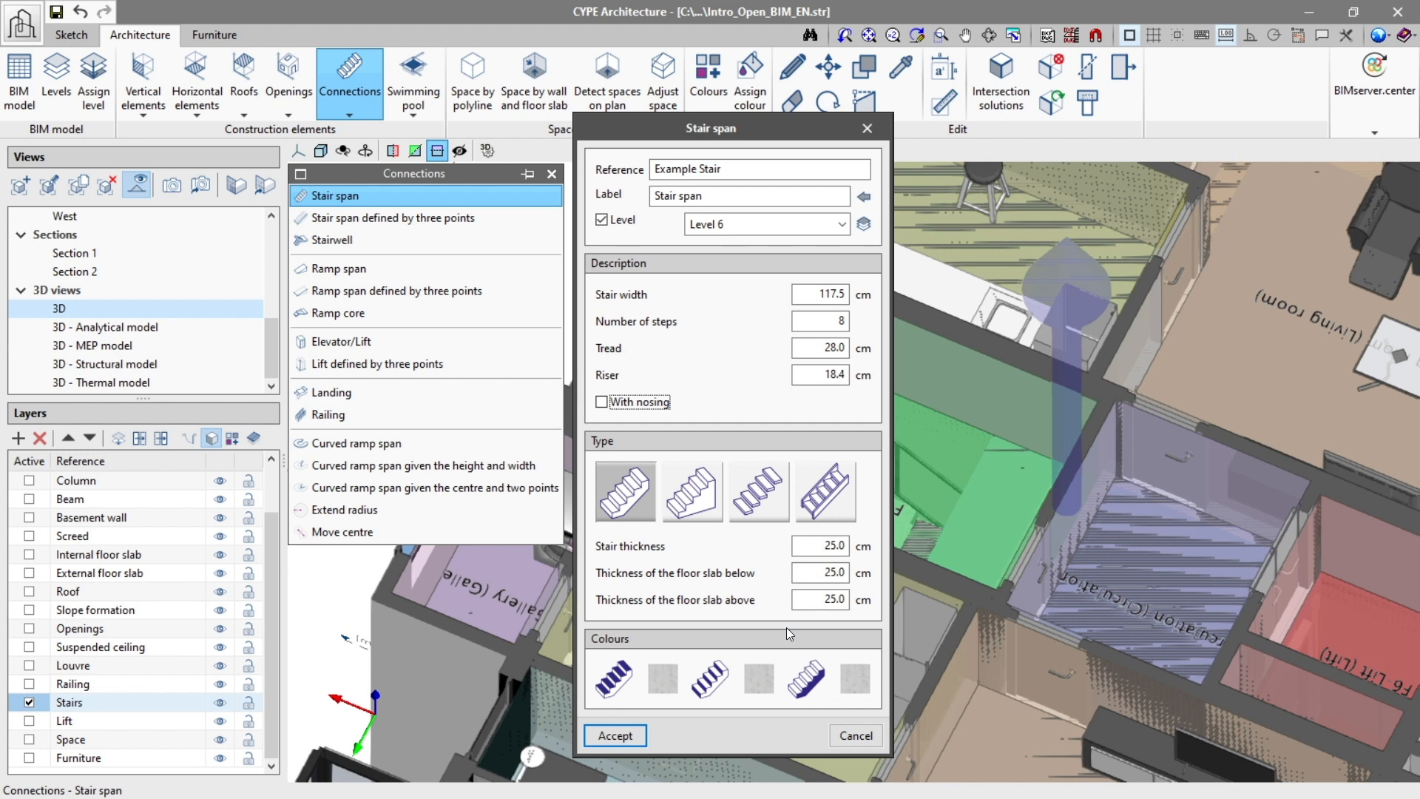
click(602, 736)
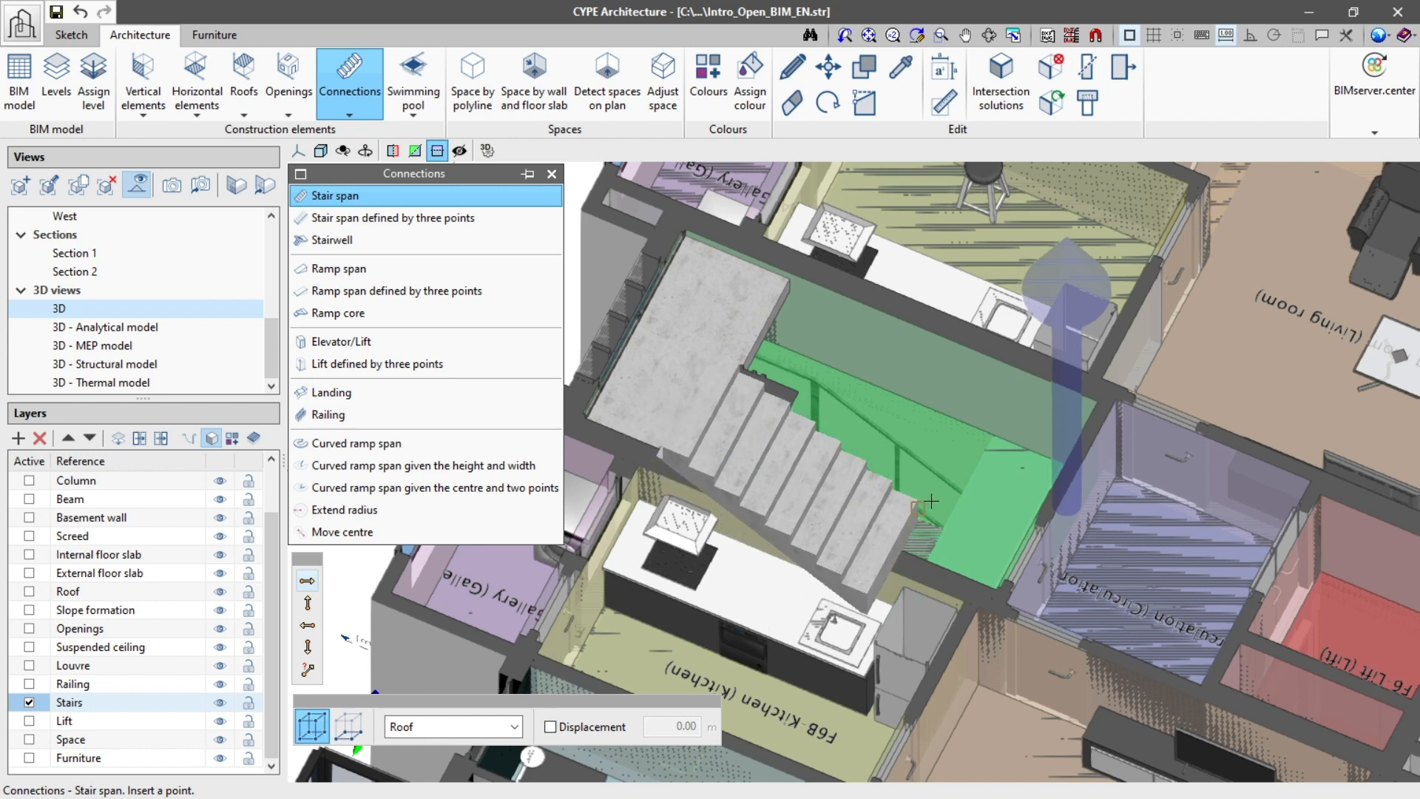
Try the preset rotations for the stair span, return to 0°, place it against the concrete landing and finish insertion
click(308, 604)
click(813, 453)
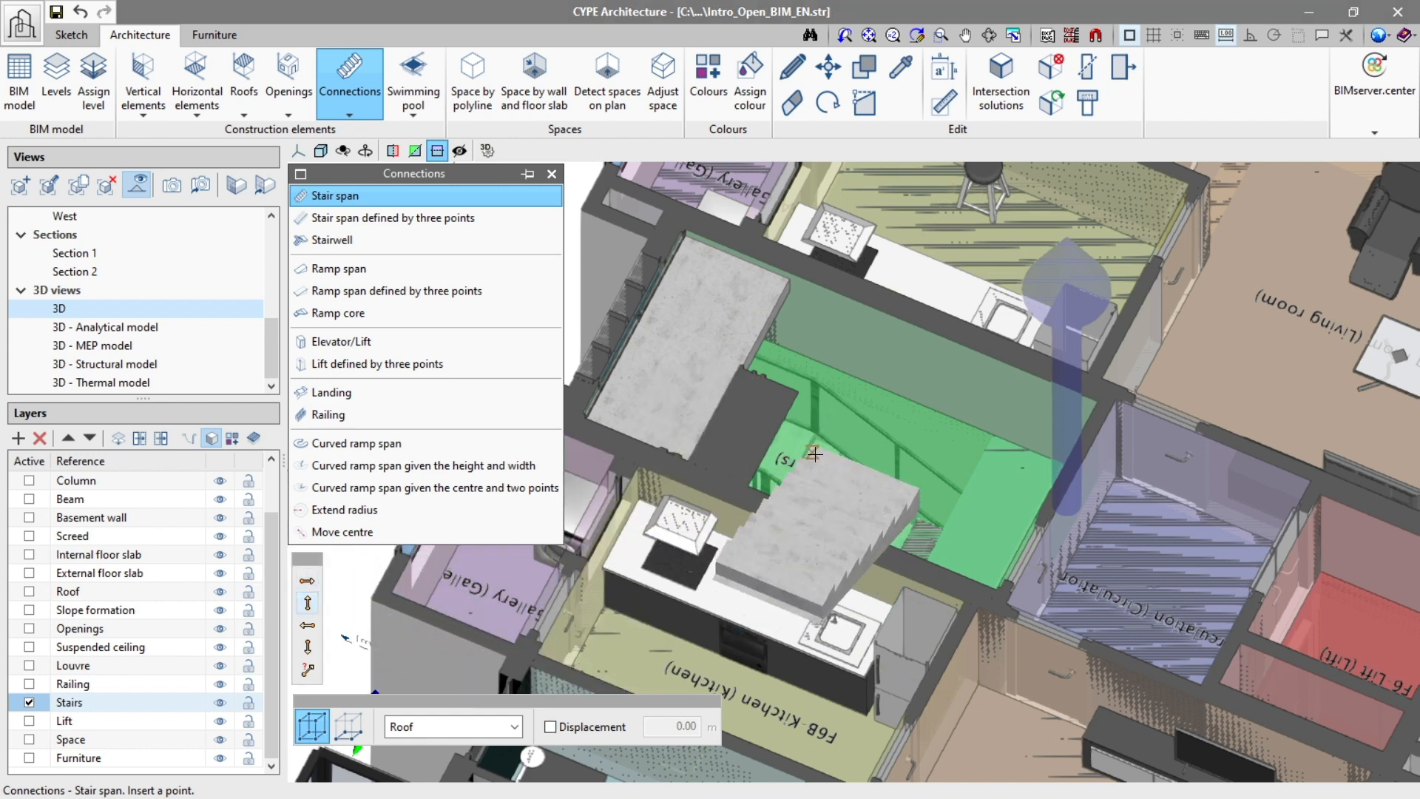
click(308, 625)
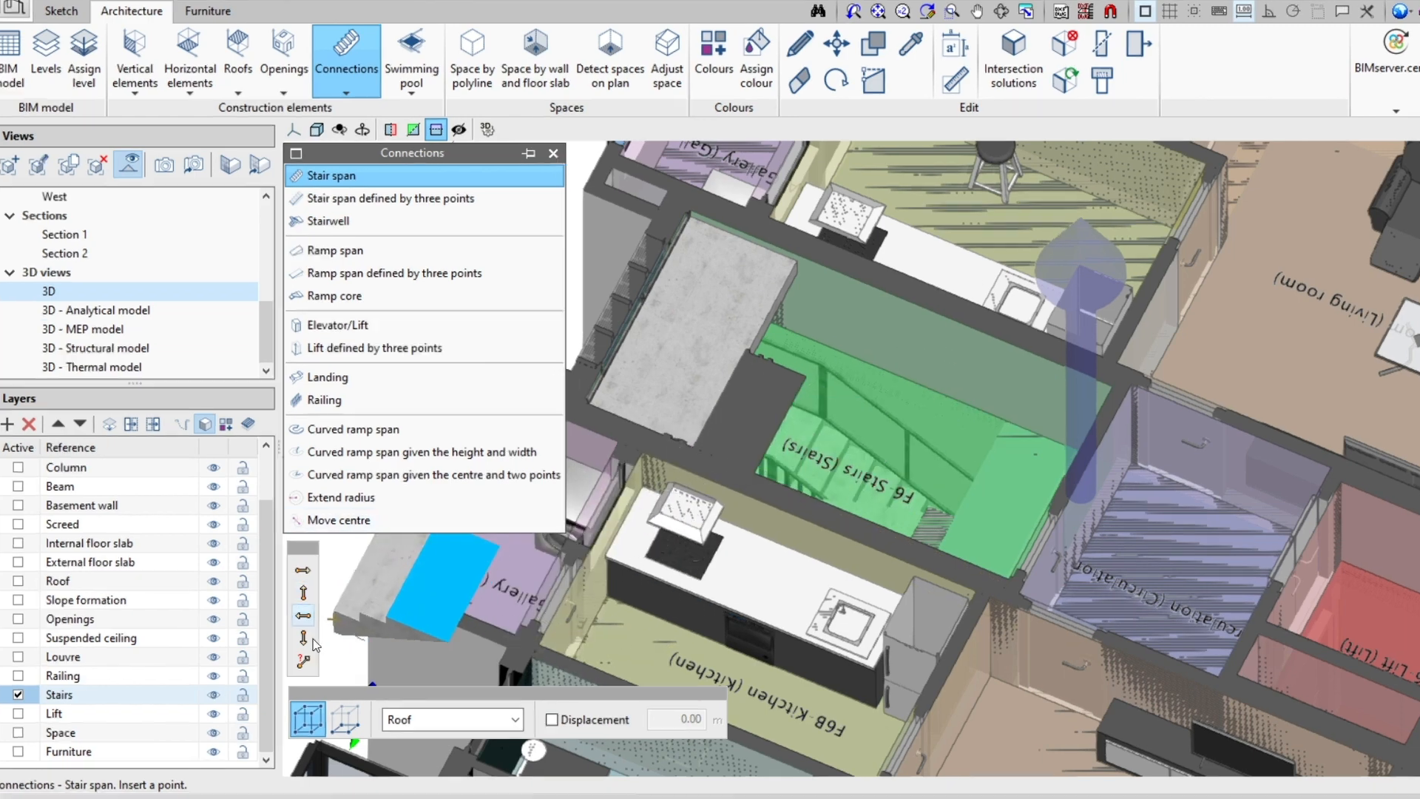
click(313, 649)
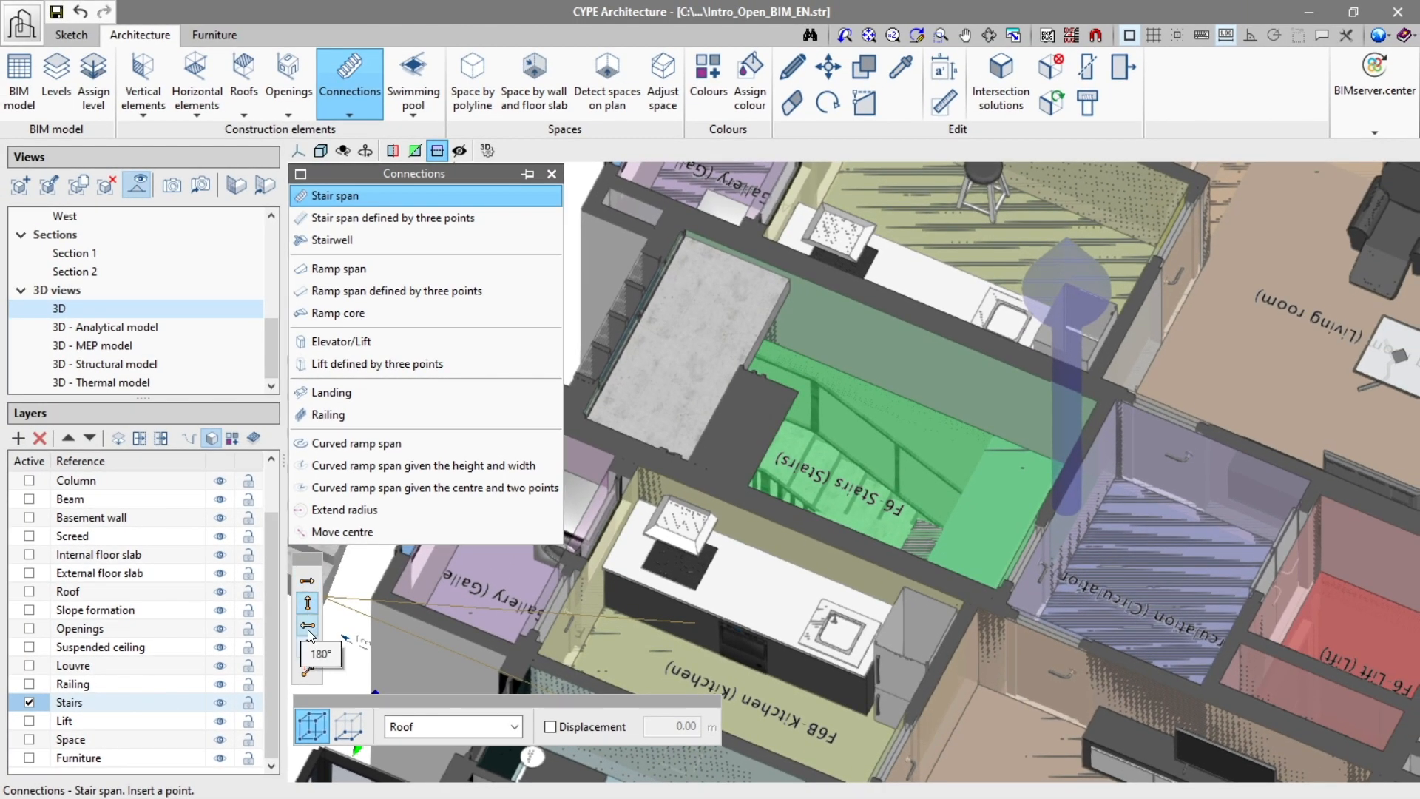
click(319, 582)
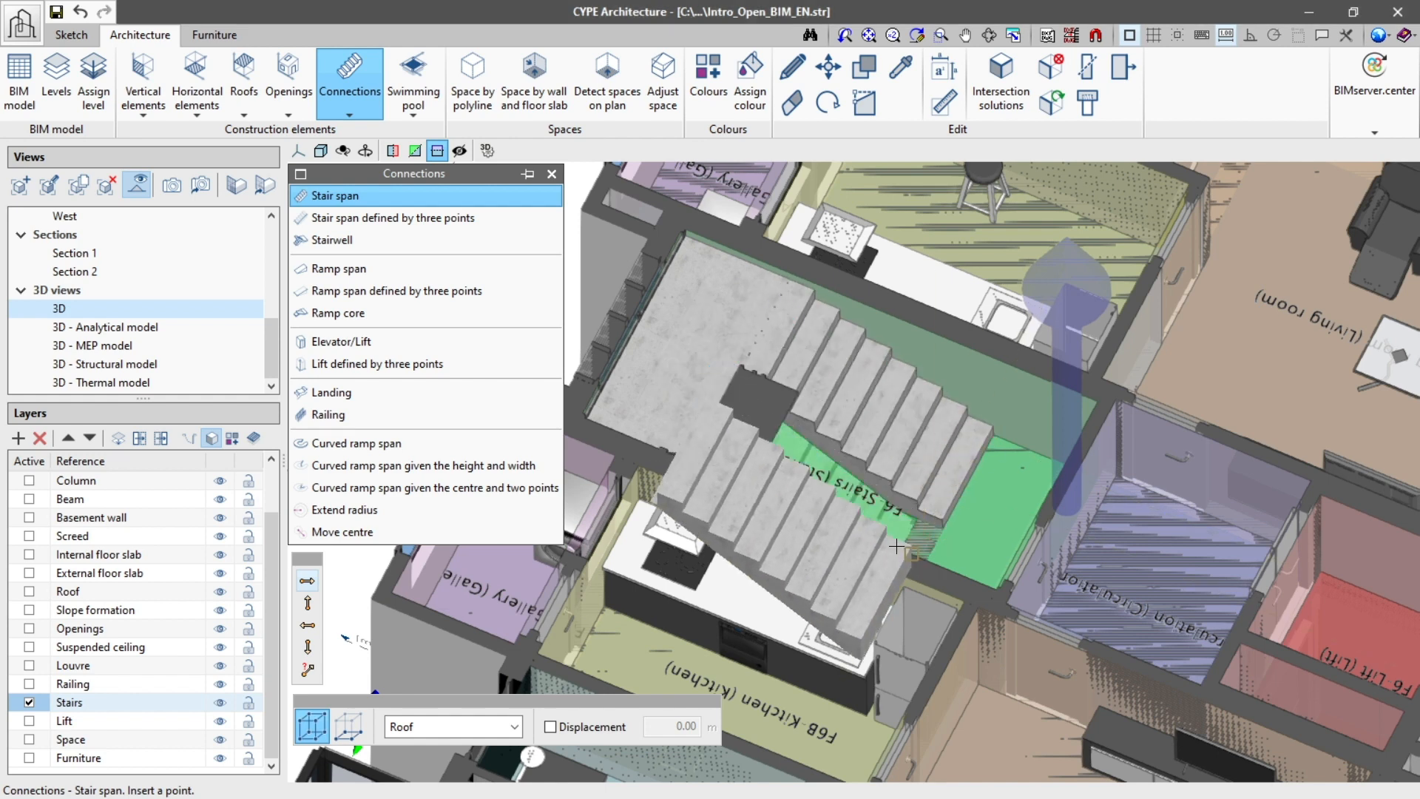
click(897, 545)
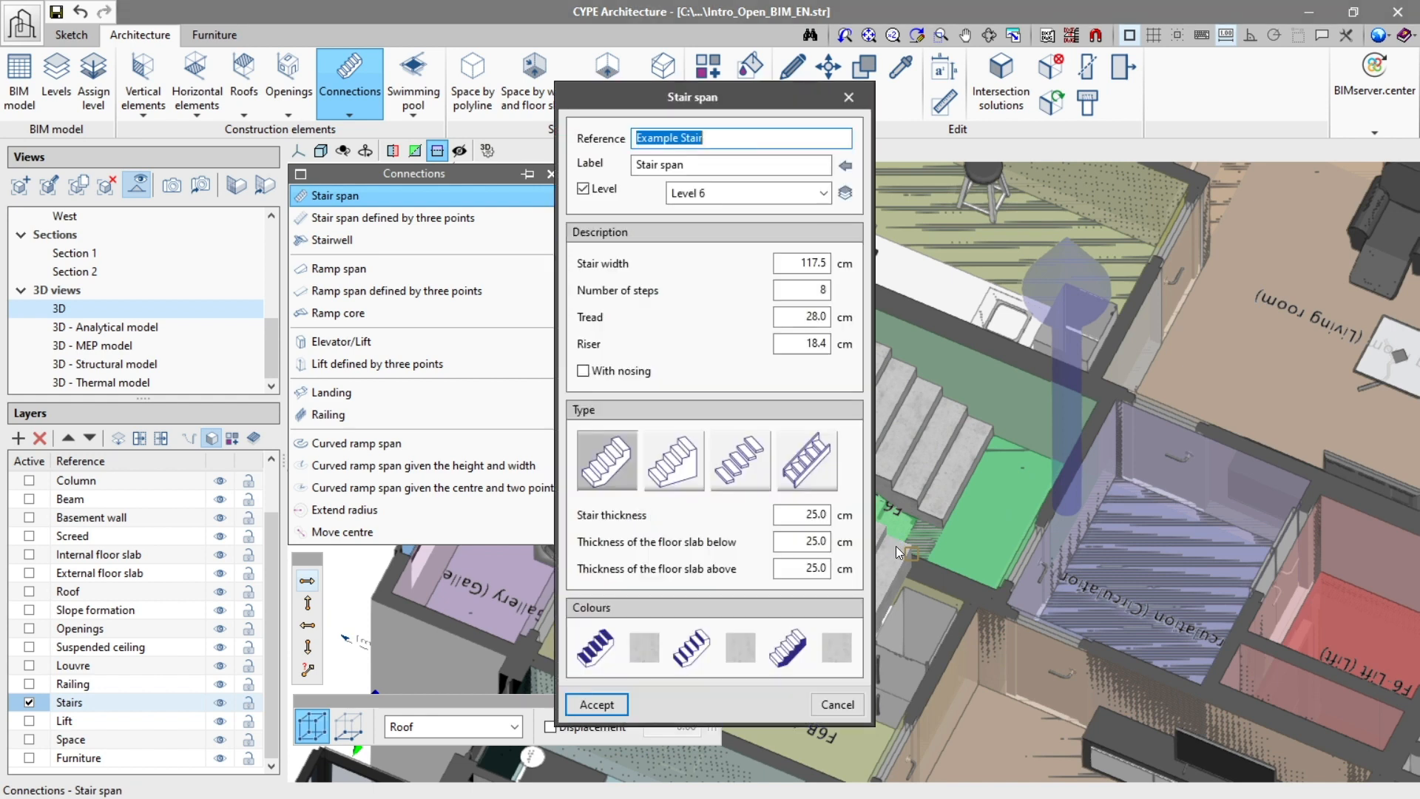
click(849, 97)
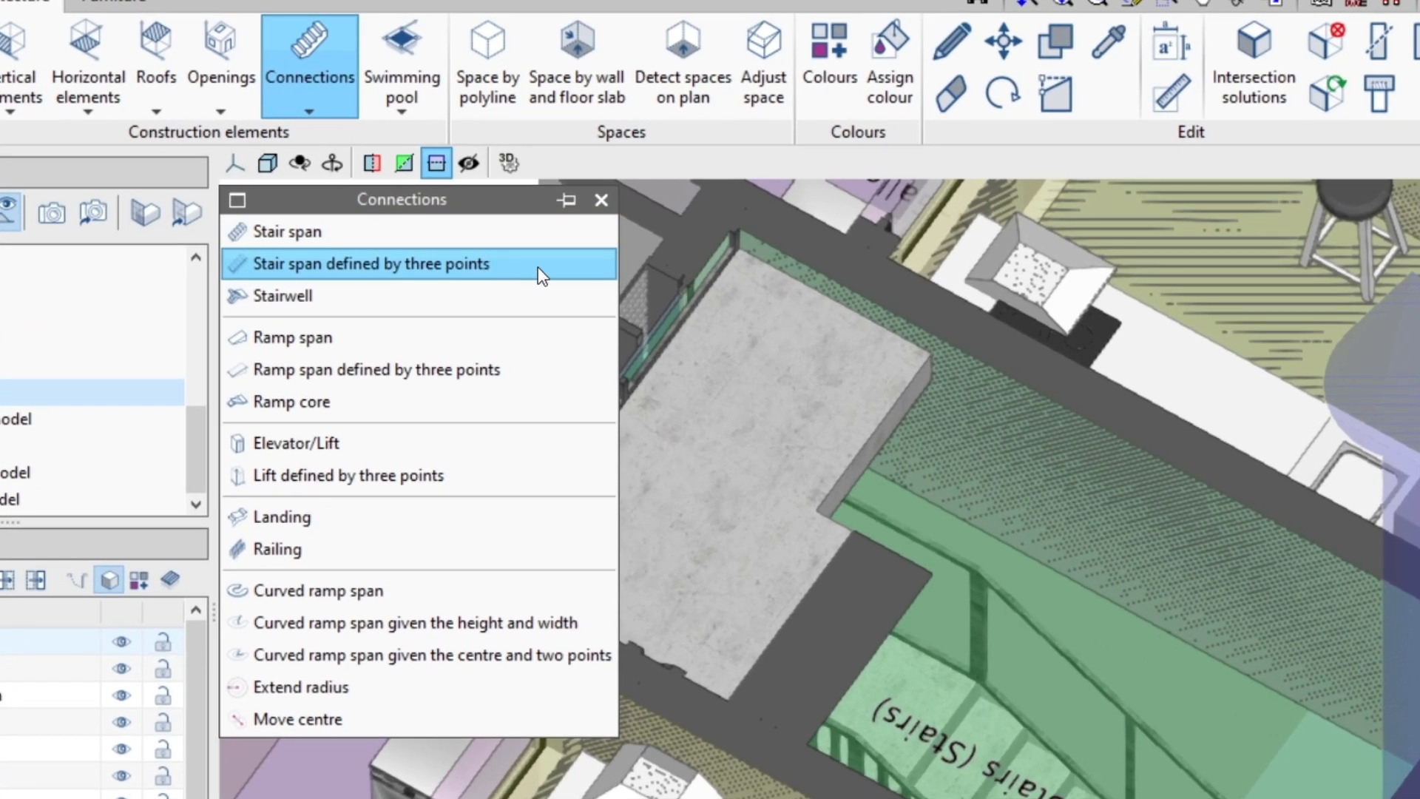
Start a stair span defined by three points with an 18.4 cm riser and set its first point at the landing's wall-side corner
click(492, 263)
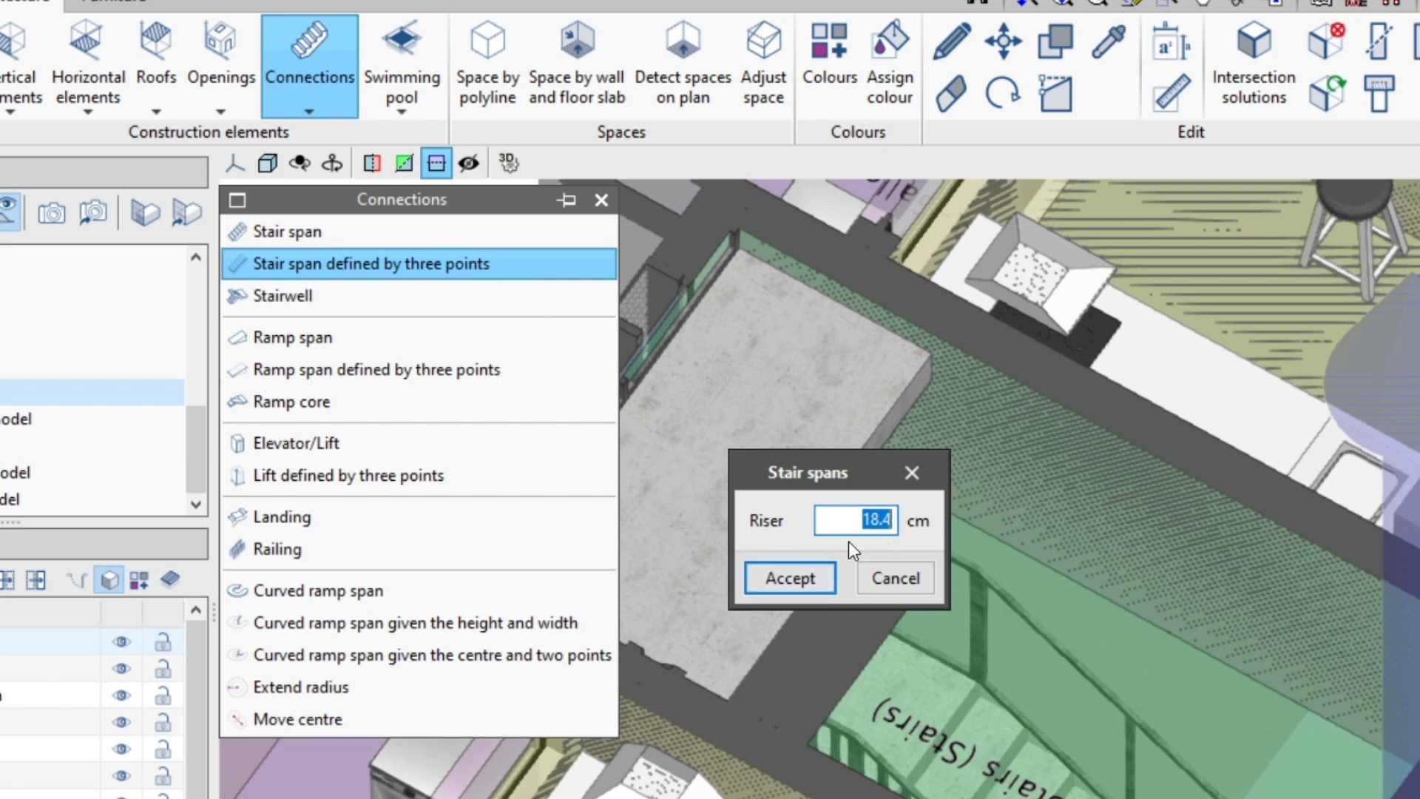
click(814, 578)
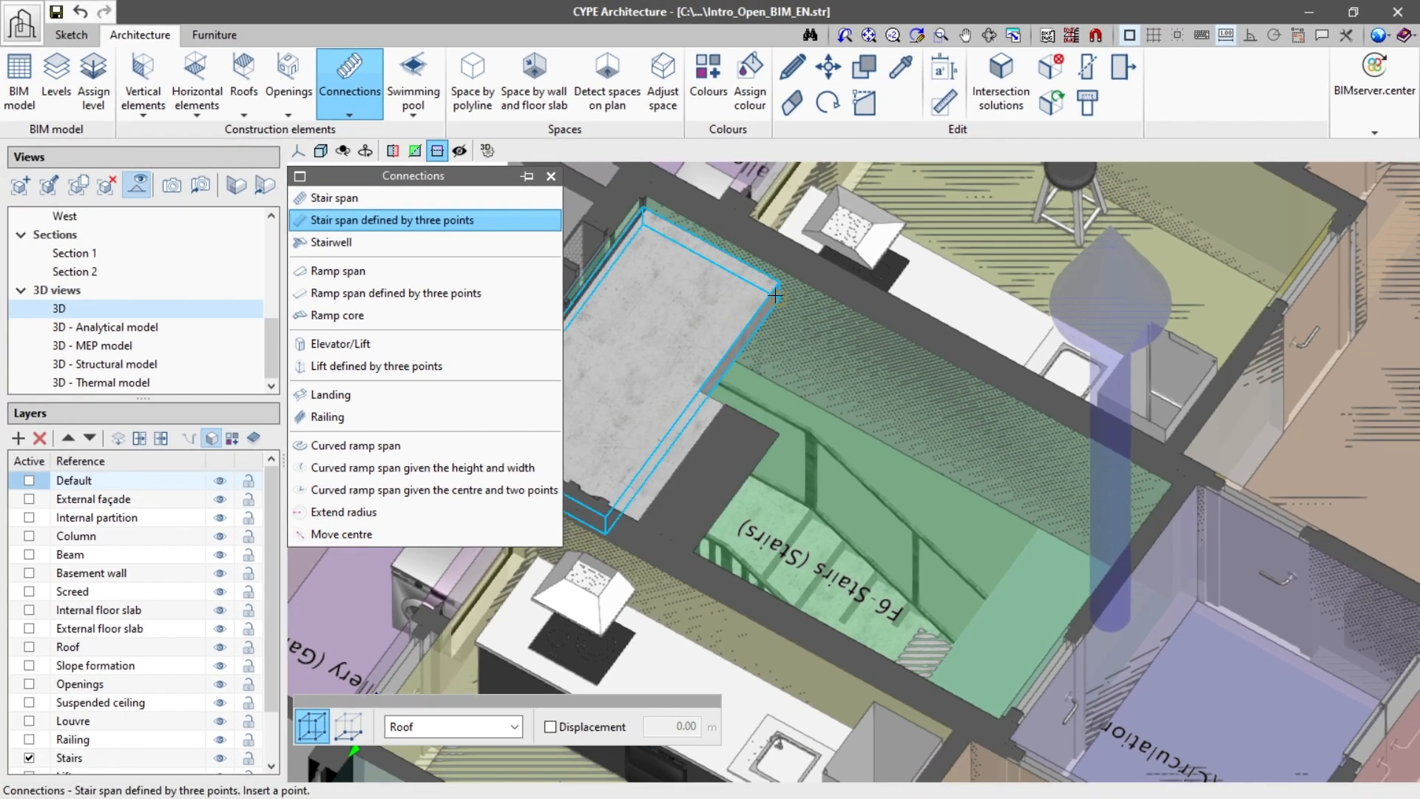
scroll(932, 366, up, 3)
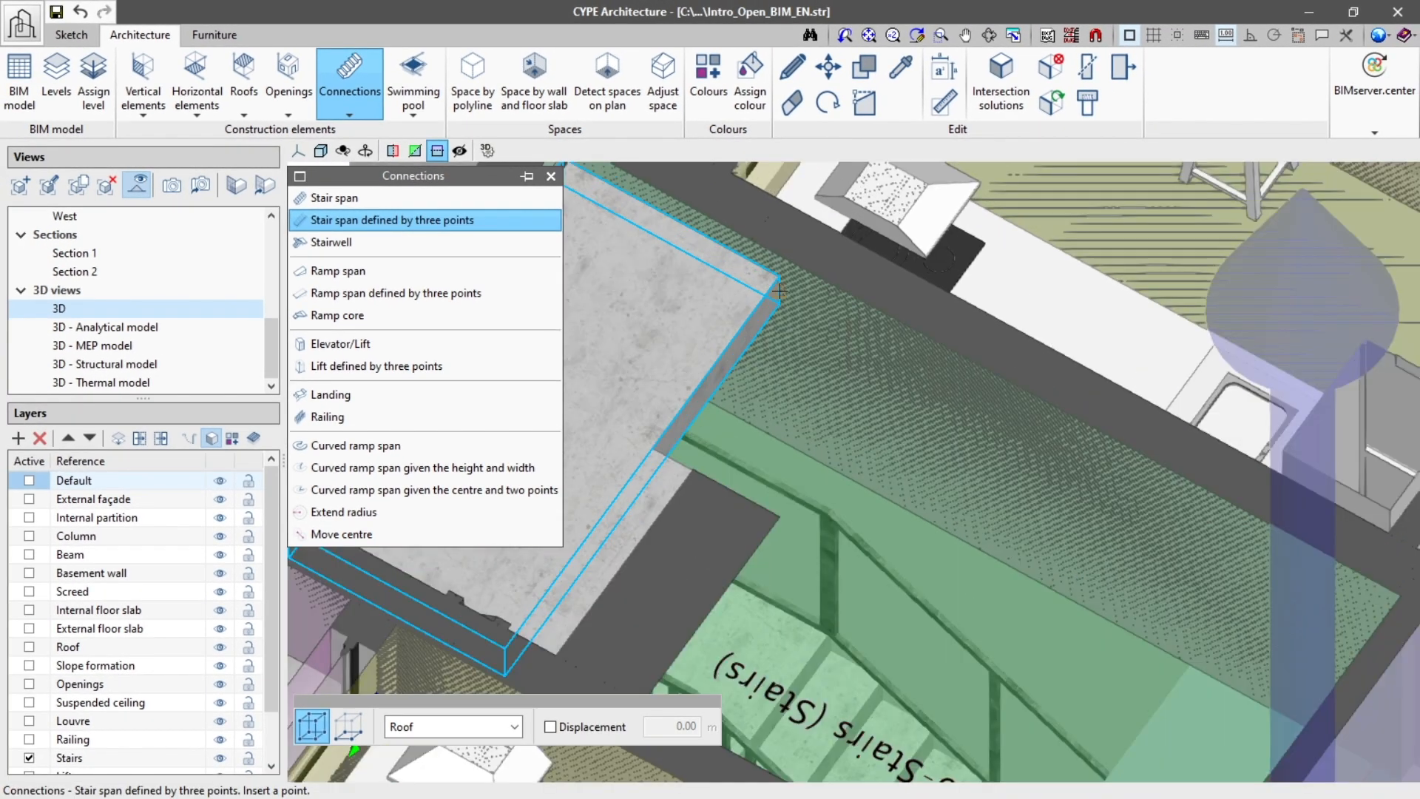
scroll(779, 291, up, 2)
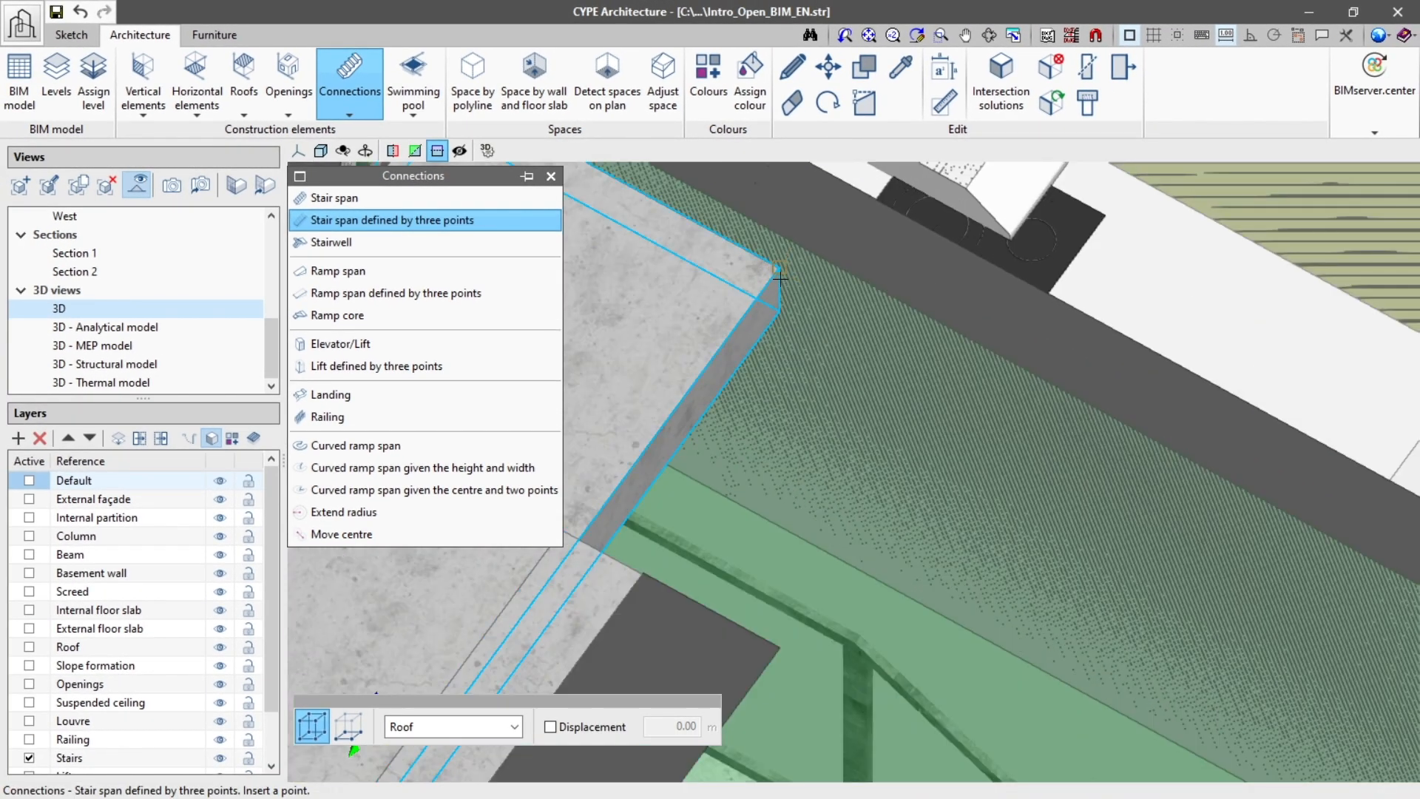
click(779, 275)
Set the remaining two points of the three-point stair span, spanning the flight's width and reaching down to the lower floor edge
scroll(761, 348, down, 3)
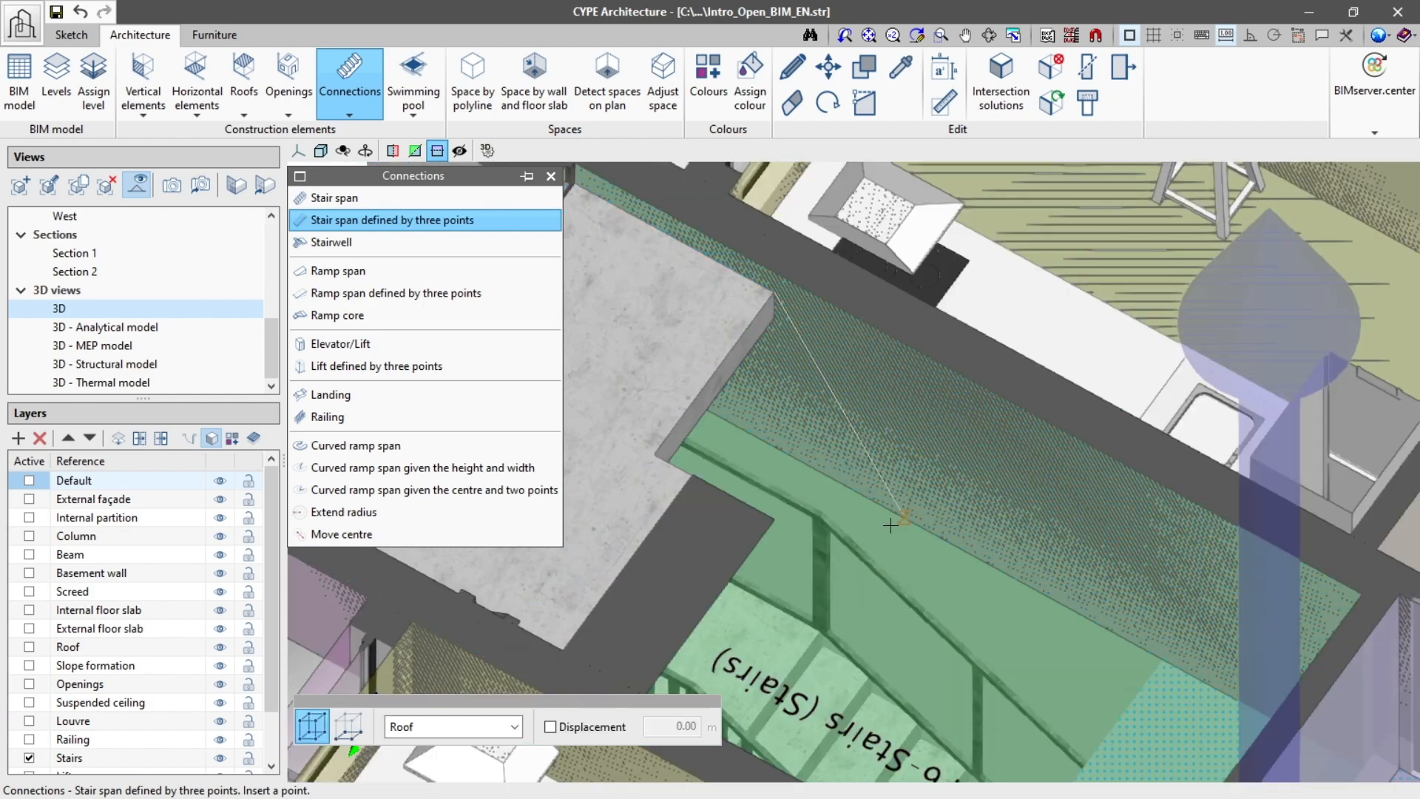
shift+middle_drag(891, 517, 772, 484)
middle_drag(692, 335, 900, 360)
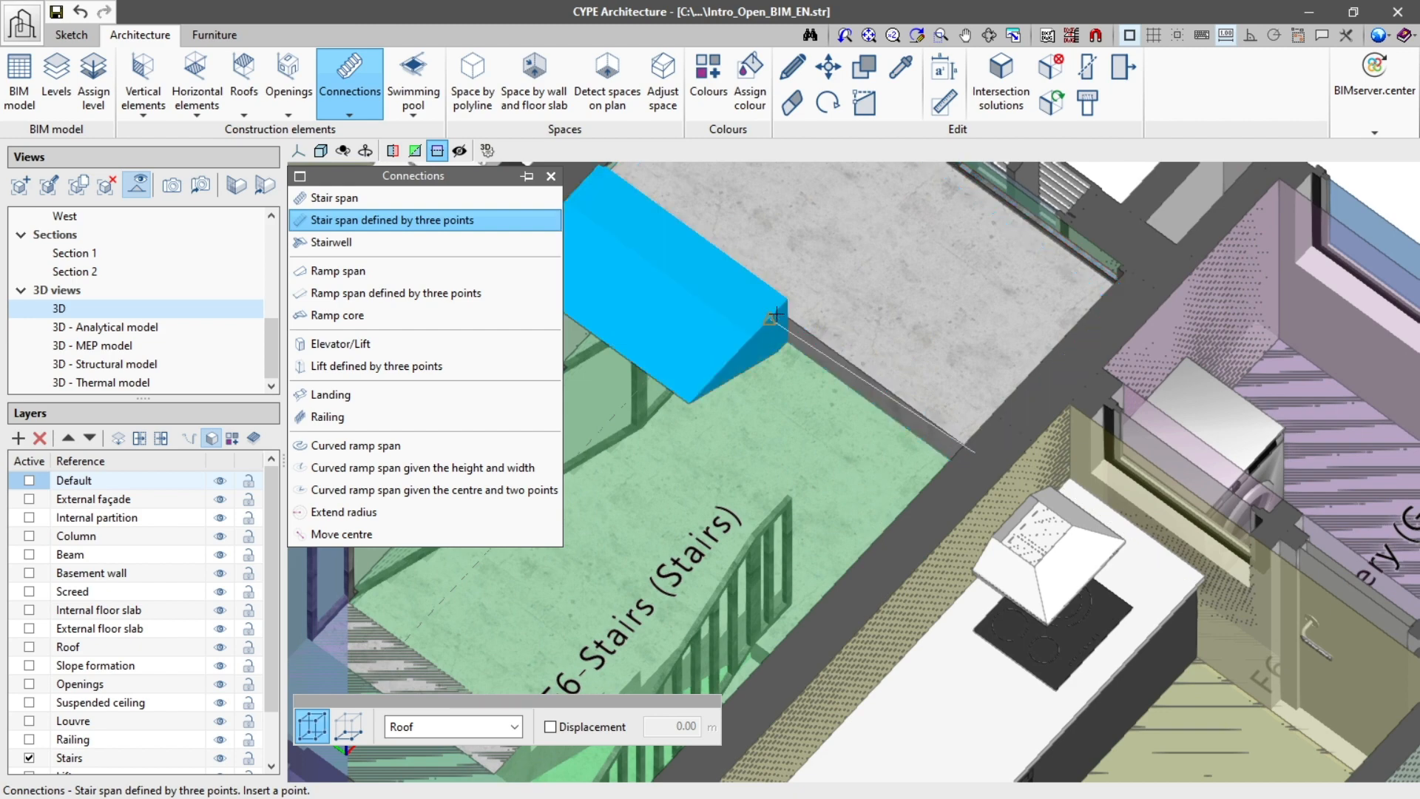
scroll(791, 311, up, 5)
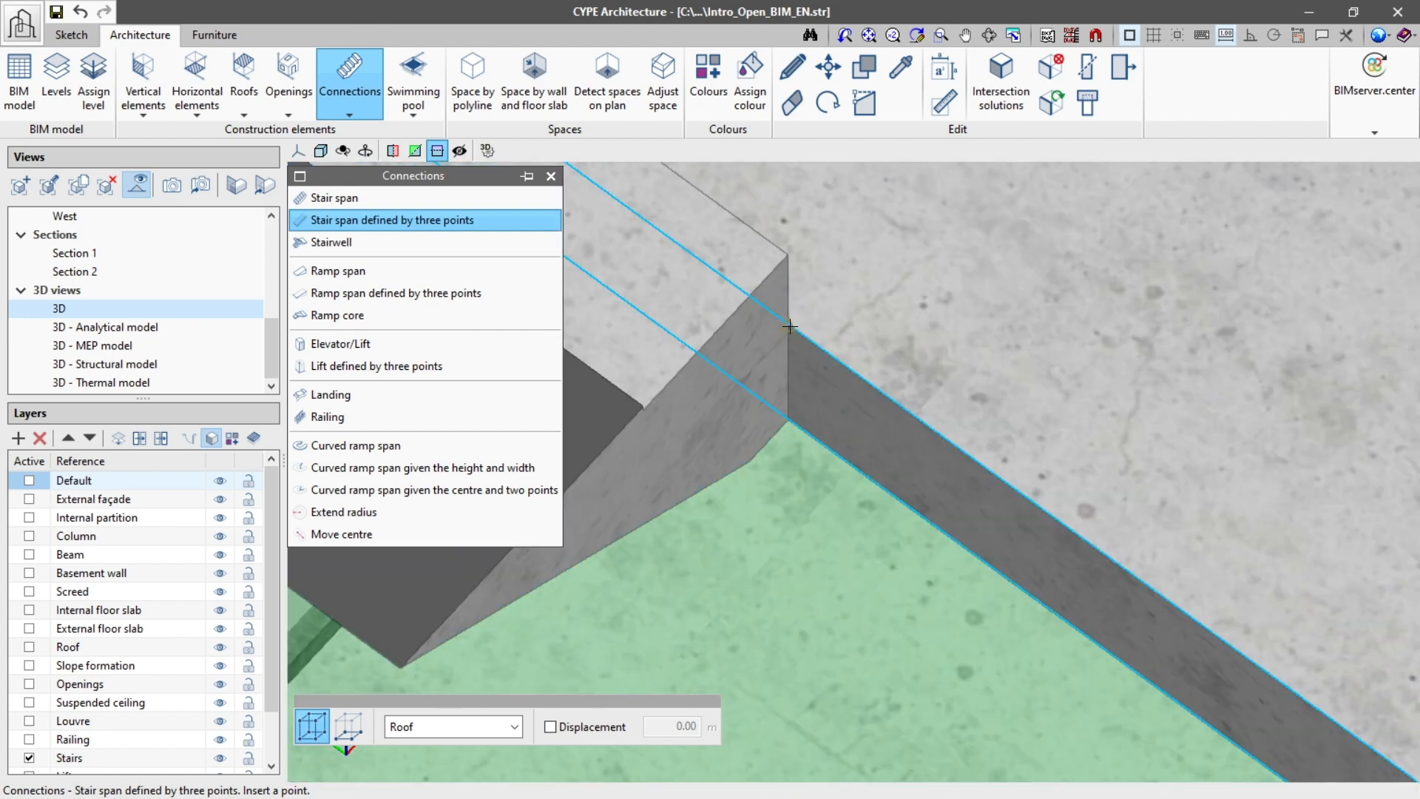
scroll(790, 326, down, 5)
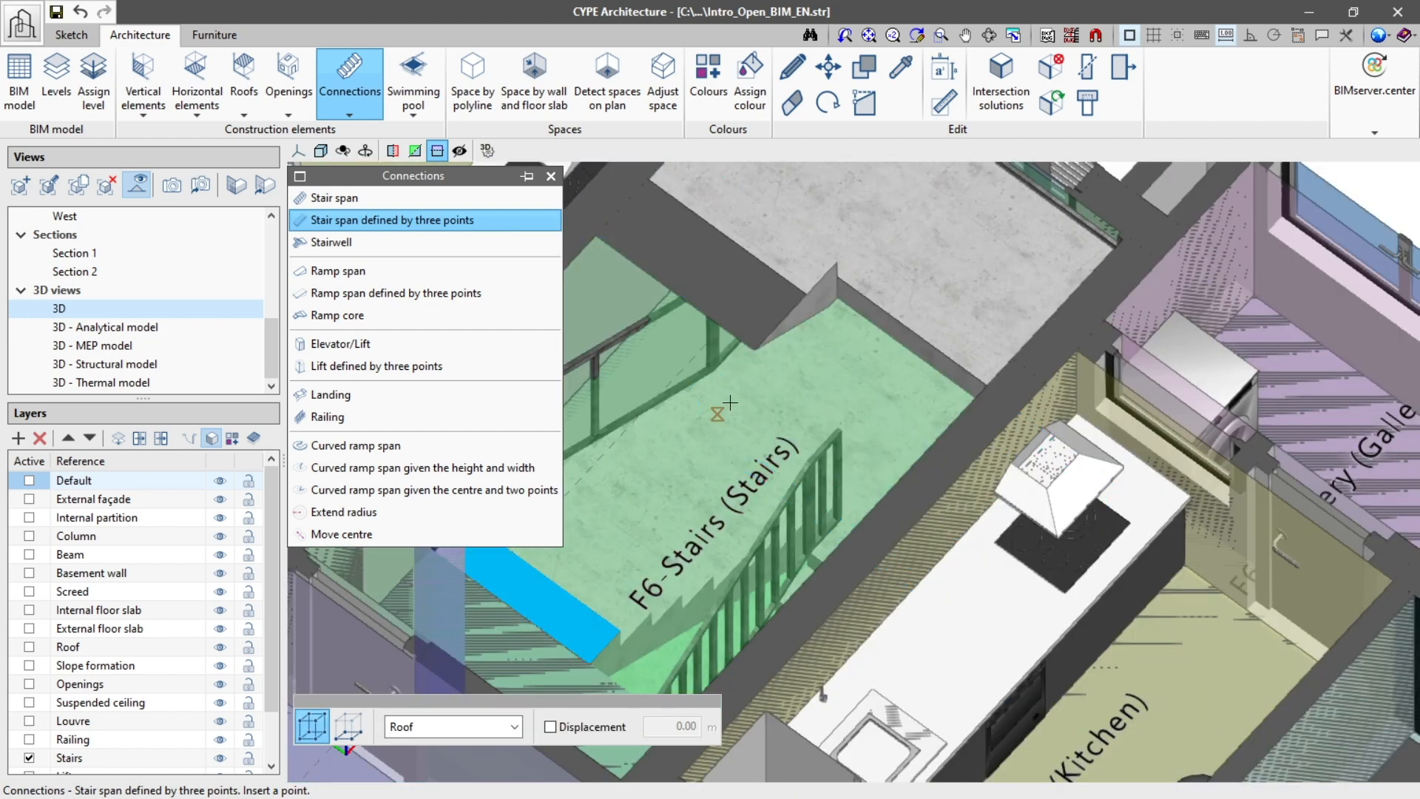
shift+middle_drag(730, 402, 1030, 398)
middle_drag(938, 384, 718, 425)
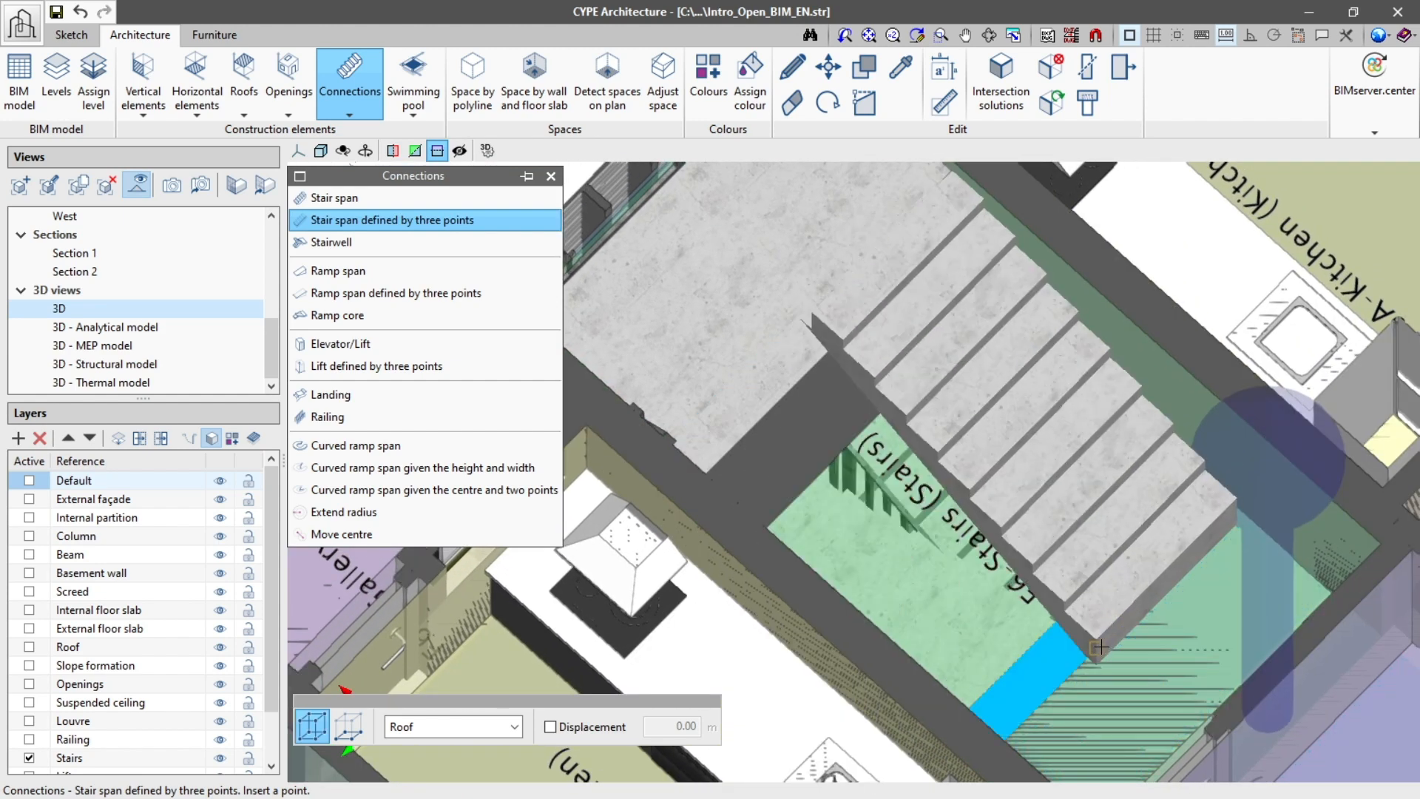
click(1099, 647)
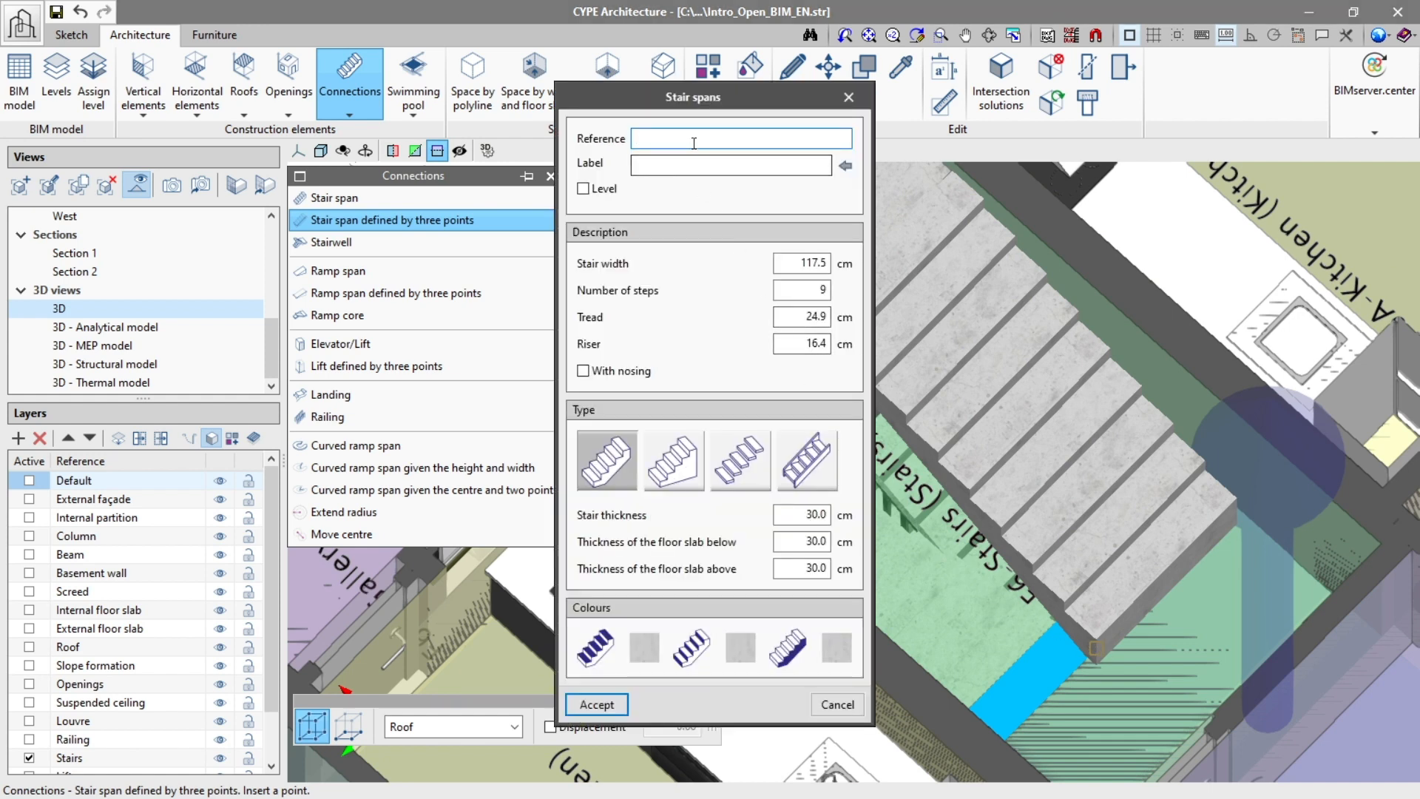
Give the three-point stair span the reference Example Stair 2 and the default label, and assign it to Level 6
text(Example Stair 2)
click(846, 166)
click(629, 465)
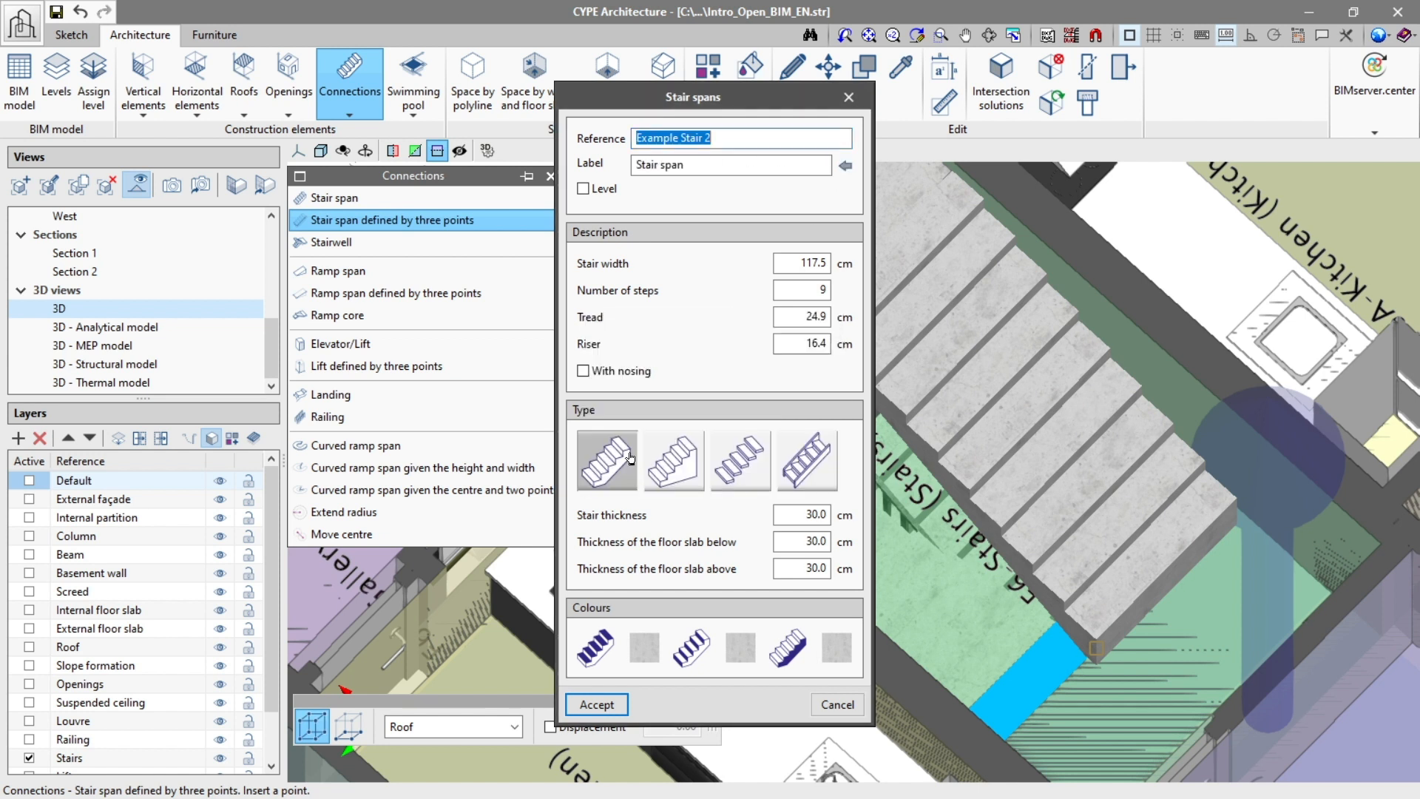
click(583, 188)
click(724, 193)
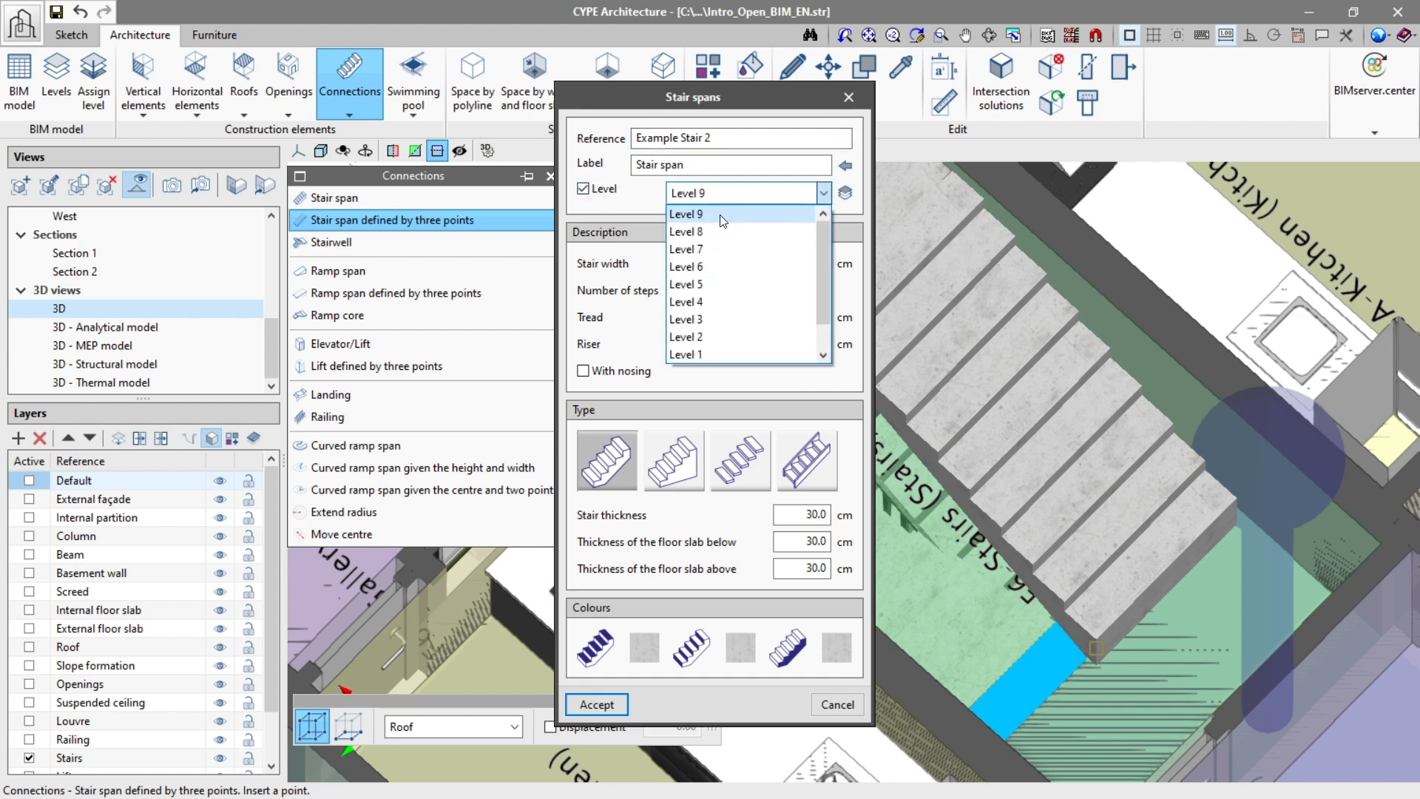
click(717, 262)
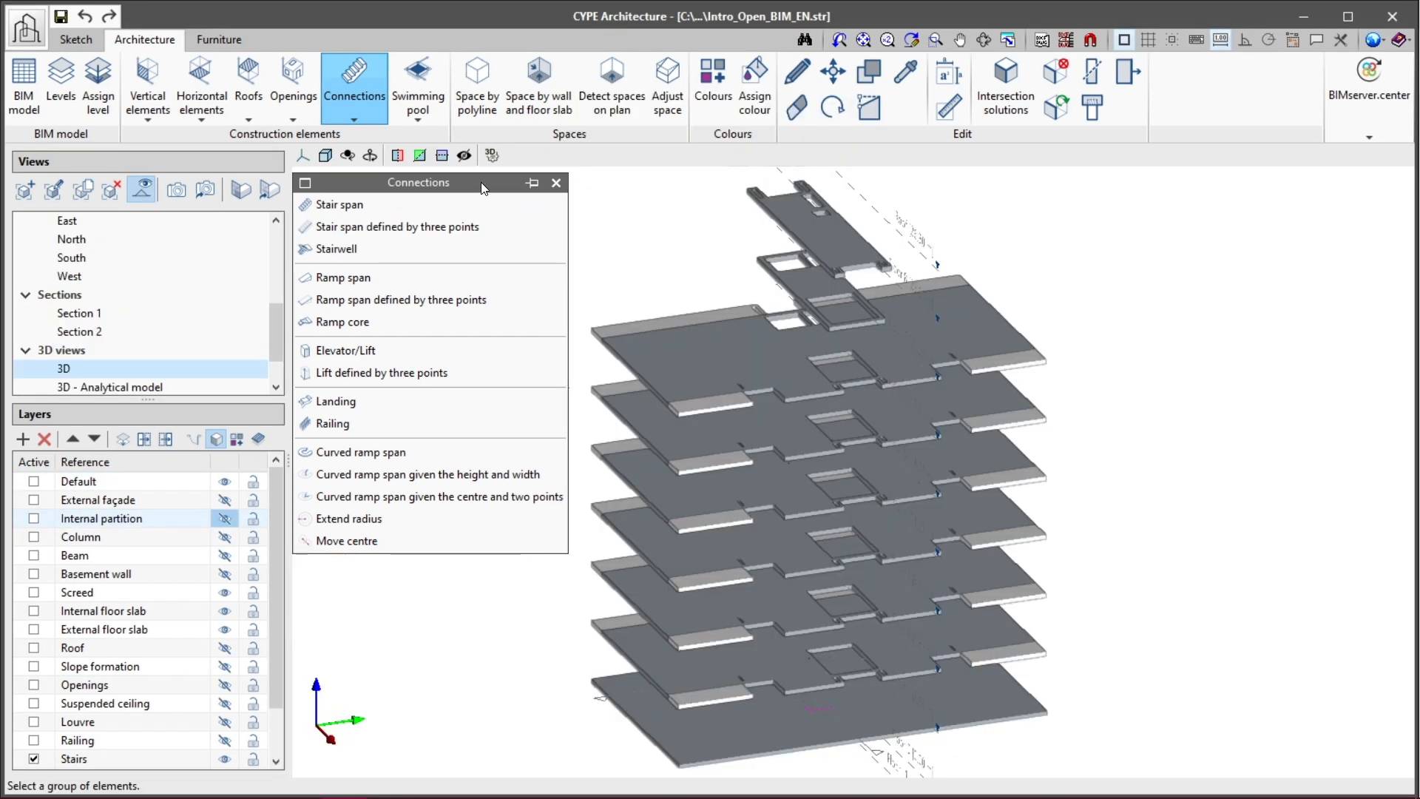
Define a left-turning stairwell with 14 repetitions, 117.5 cm wide spans of 8 steps, and 115 by 235 cm landings 30 cm thick
click(458, 255)
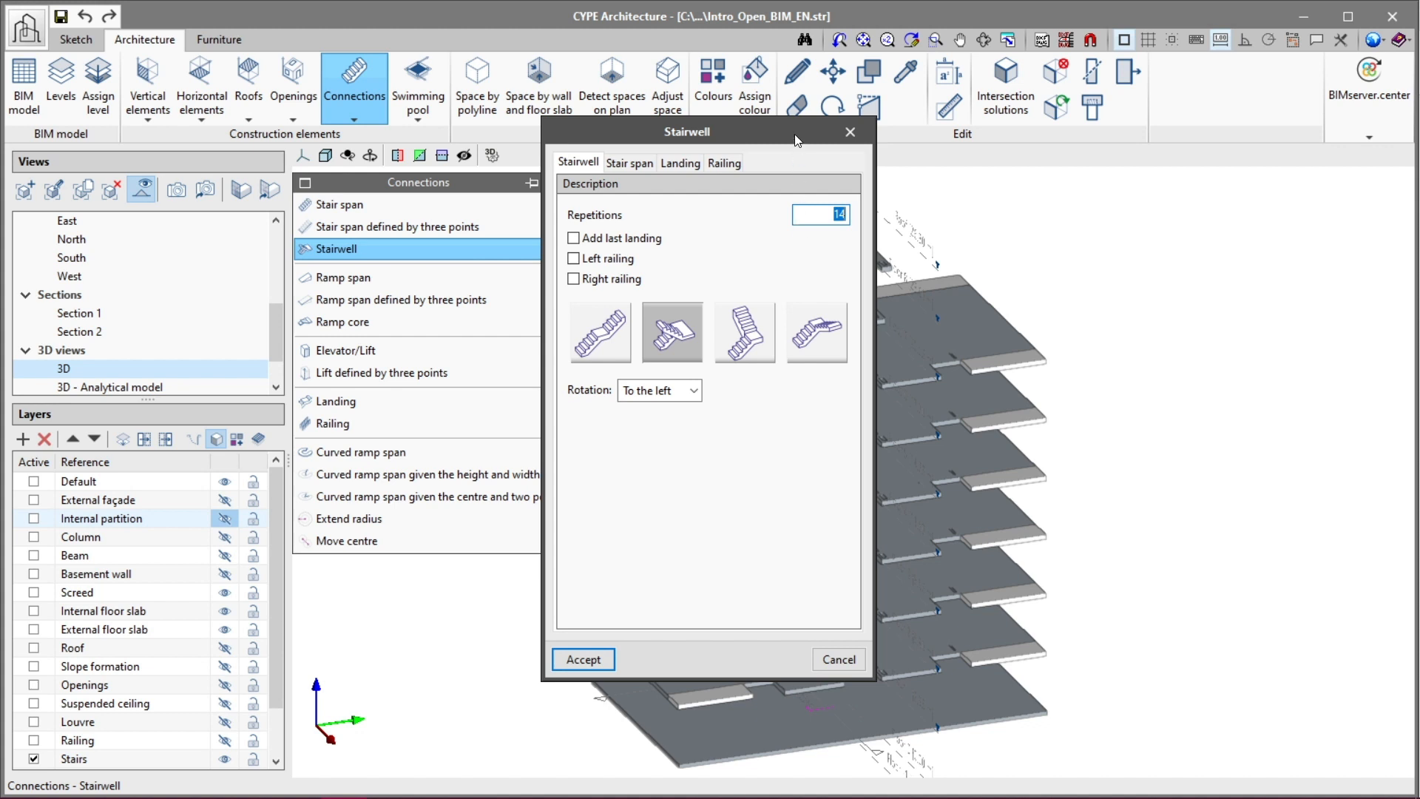
drag(794, 135, 827, 162)
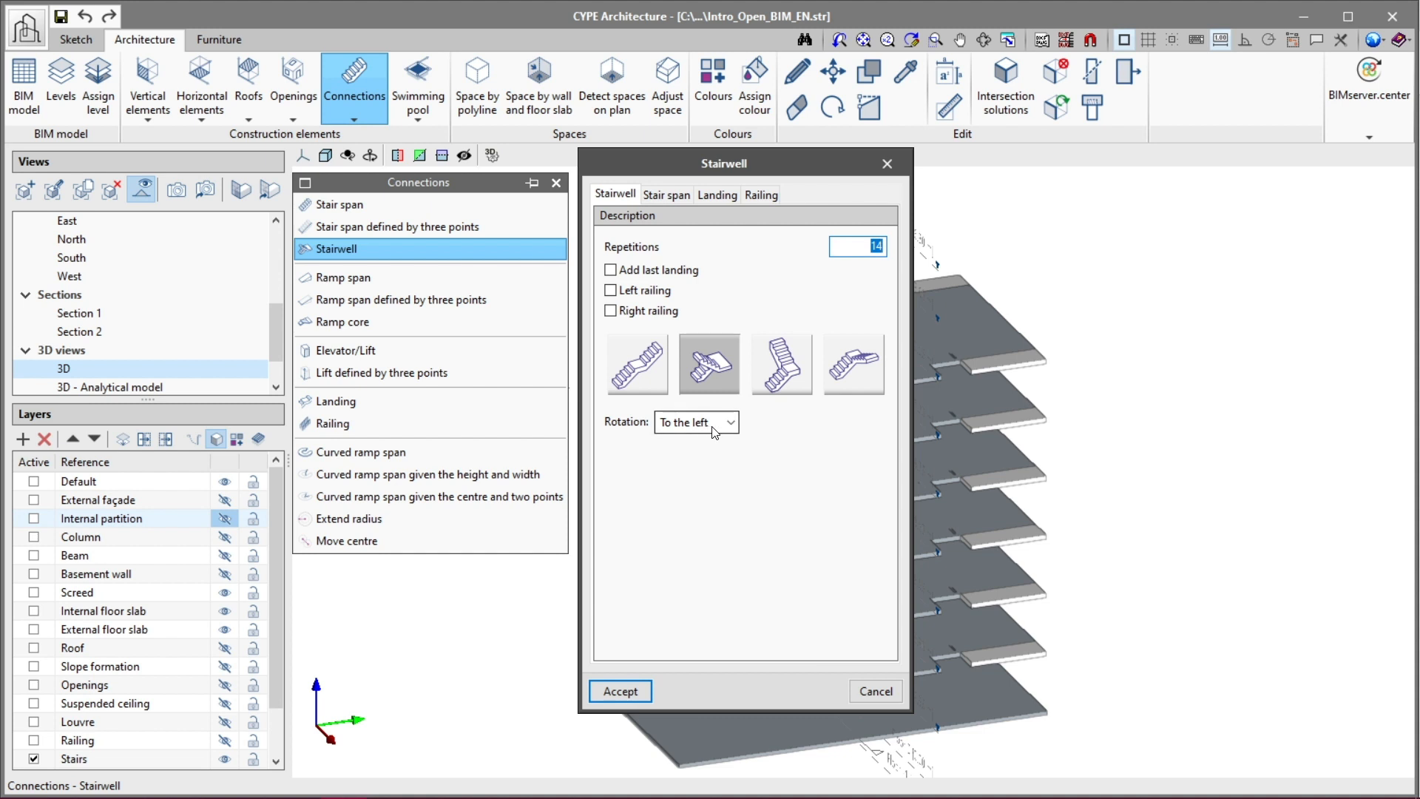
click(655, 203)
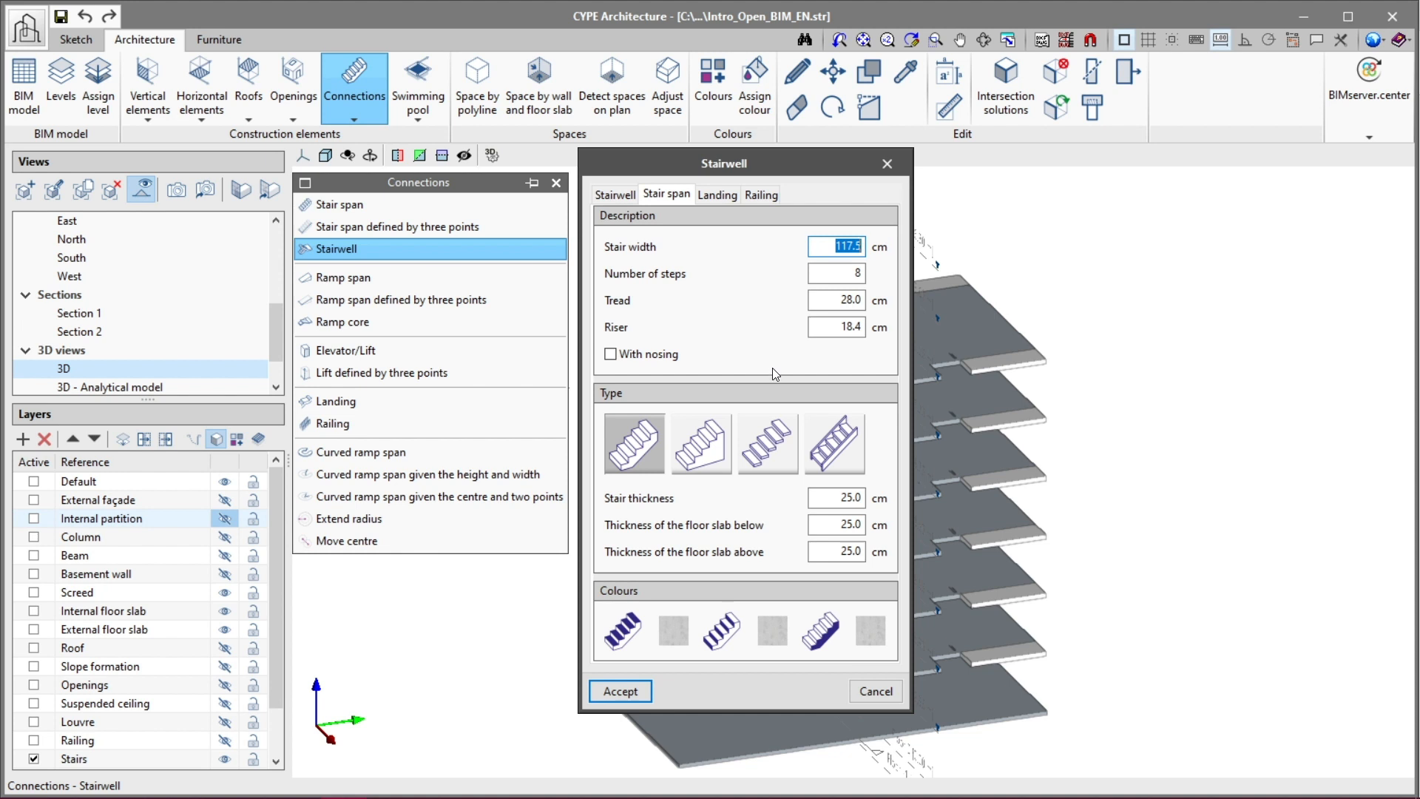
click(716, 197)
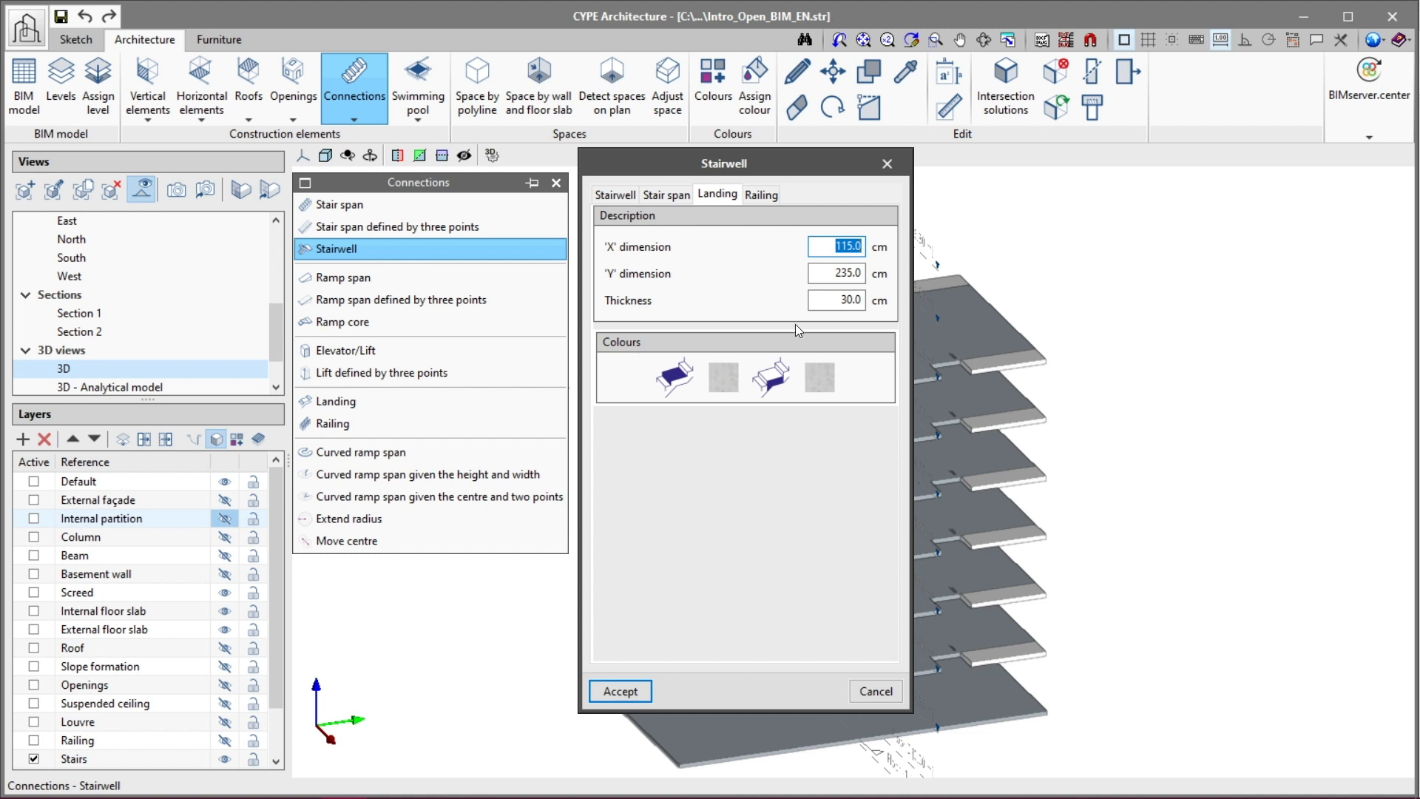
click(761, 194)
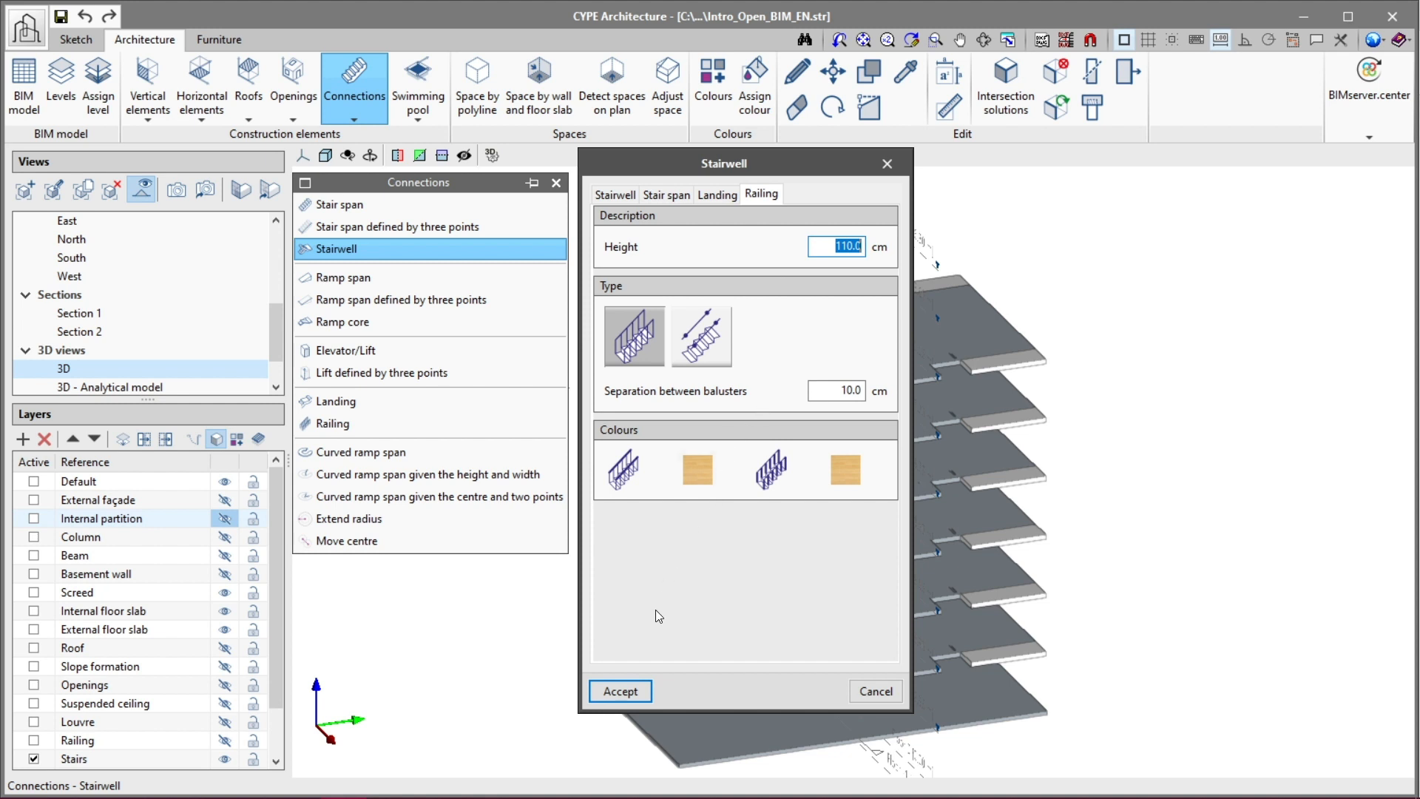
click(622, 690)
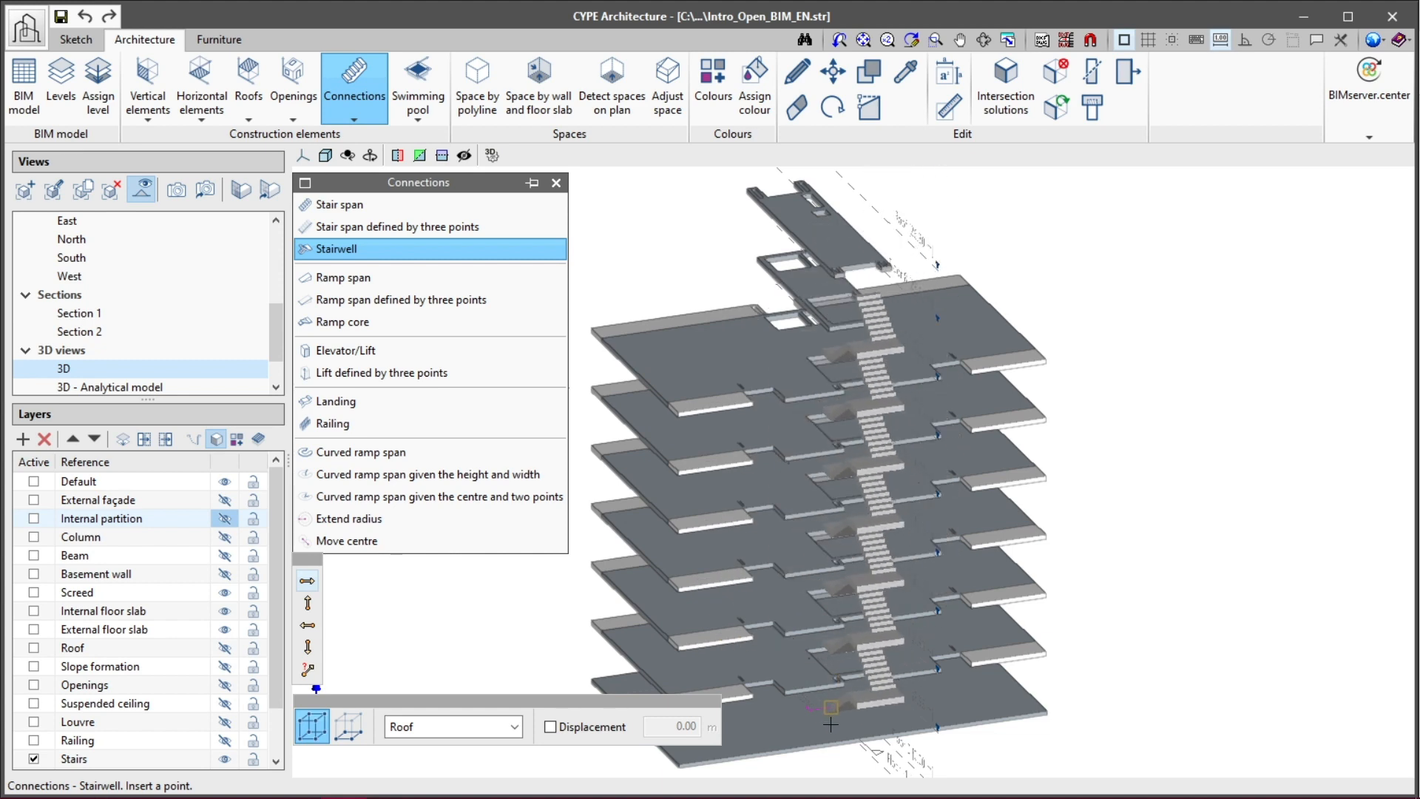
Place the stairwell at the foot of the existing lowest stair flight on the bottom floor
scroll(830, 724, up, 5)
middle_drag(829, 724, 727, 649)
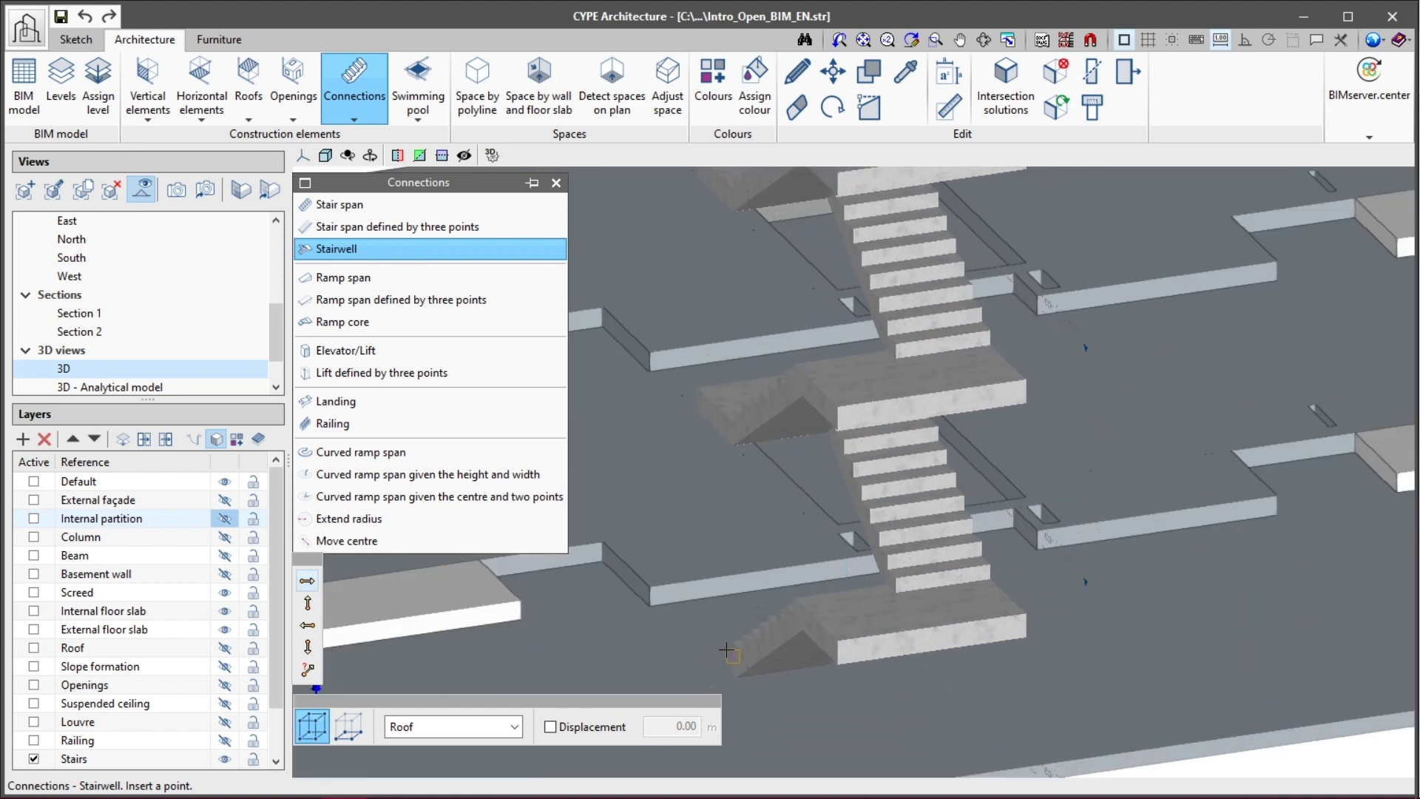
click(727, 651)
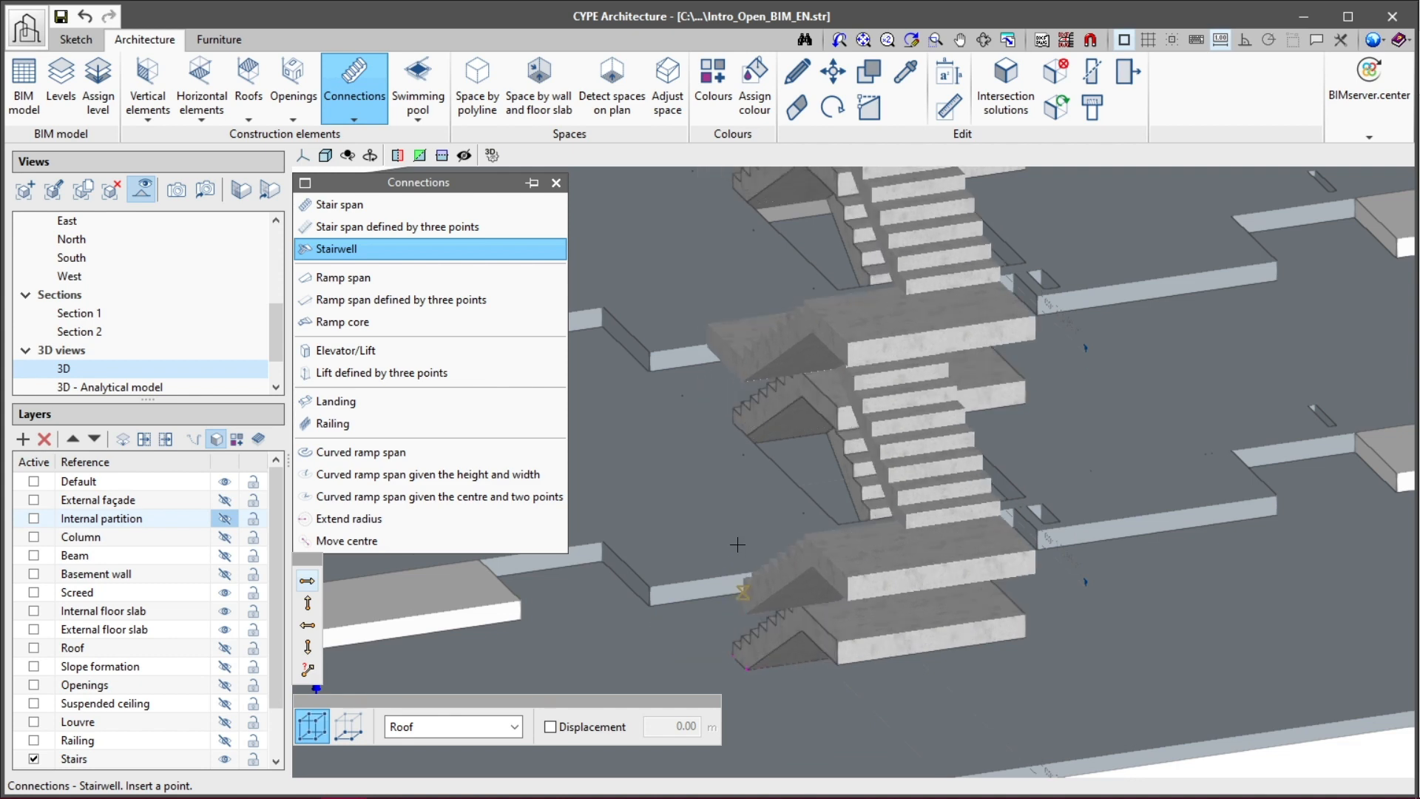
click(849, 136)
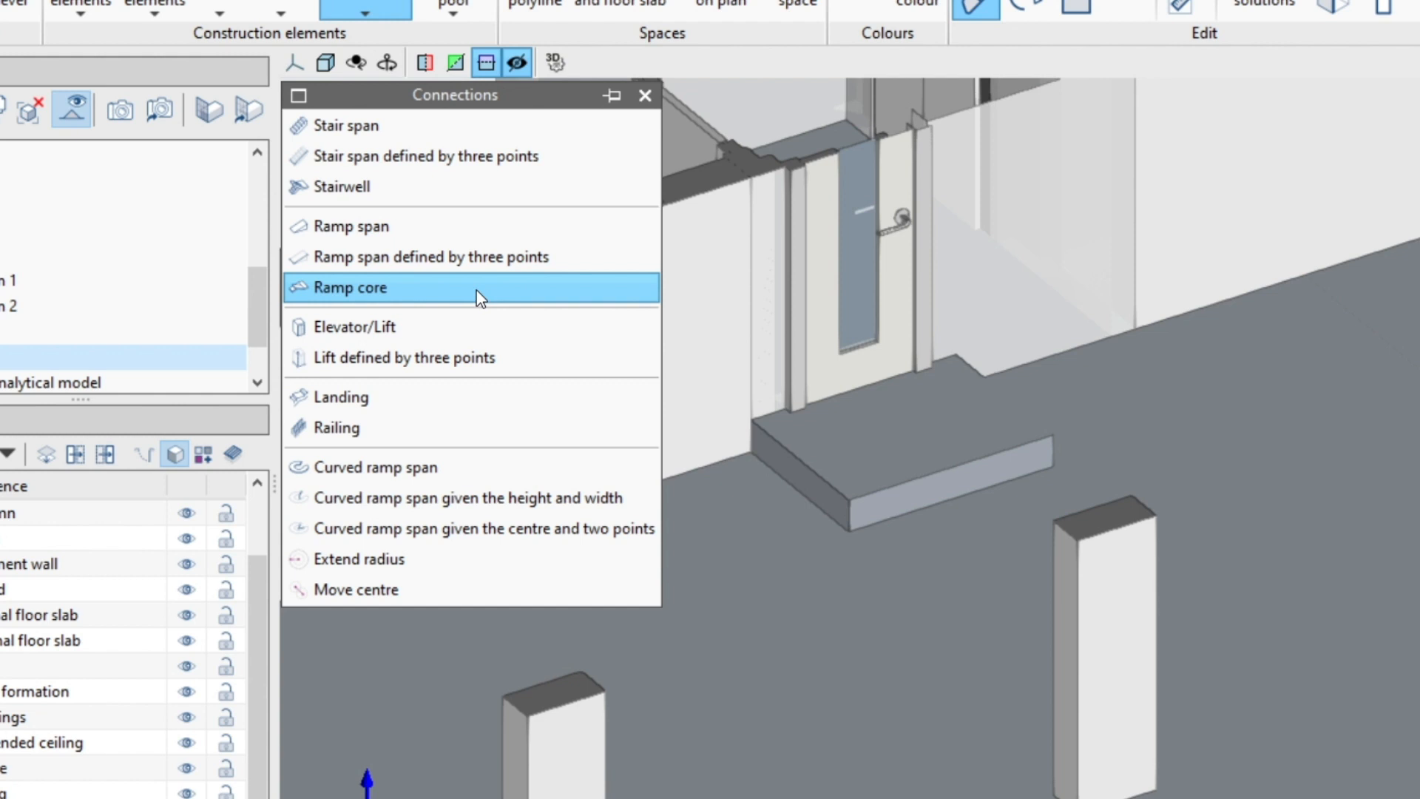
Define the solid ramp span Example ramp on Level -1, 100 cm wide, 250 cm long and 20 cm high, and place it beside the entrance landing
click(422, 227)
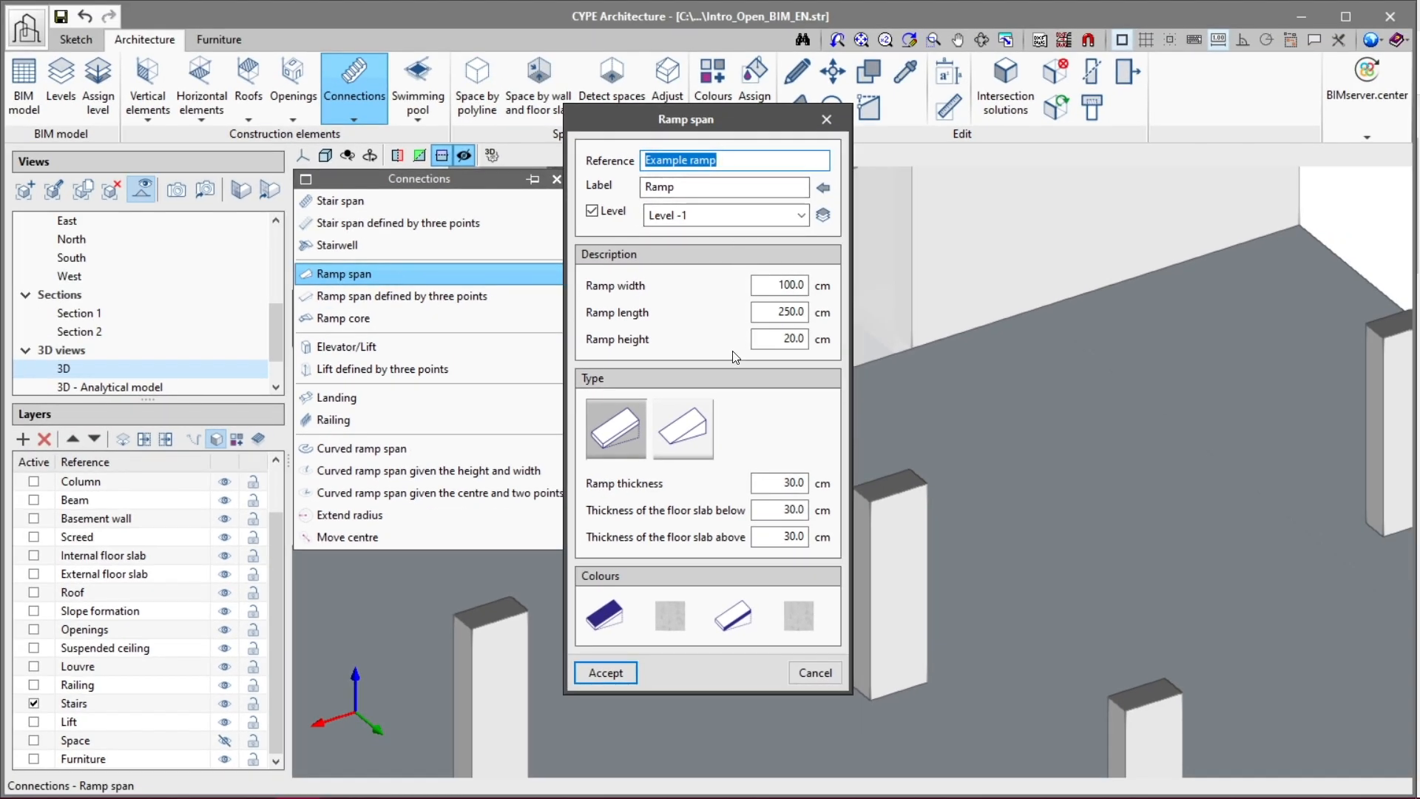
click(686, 428)
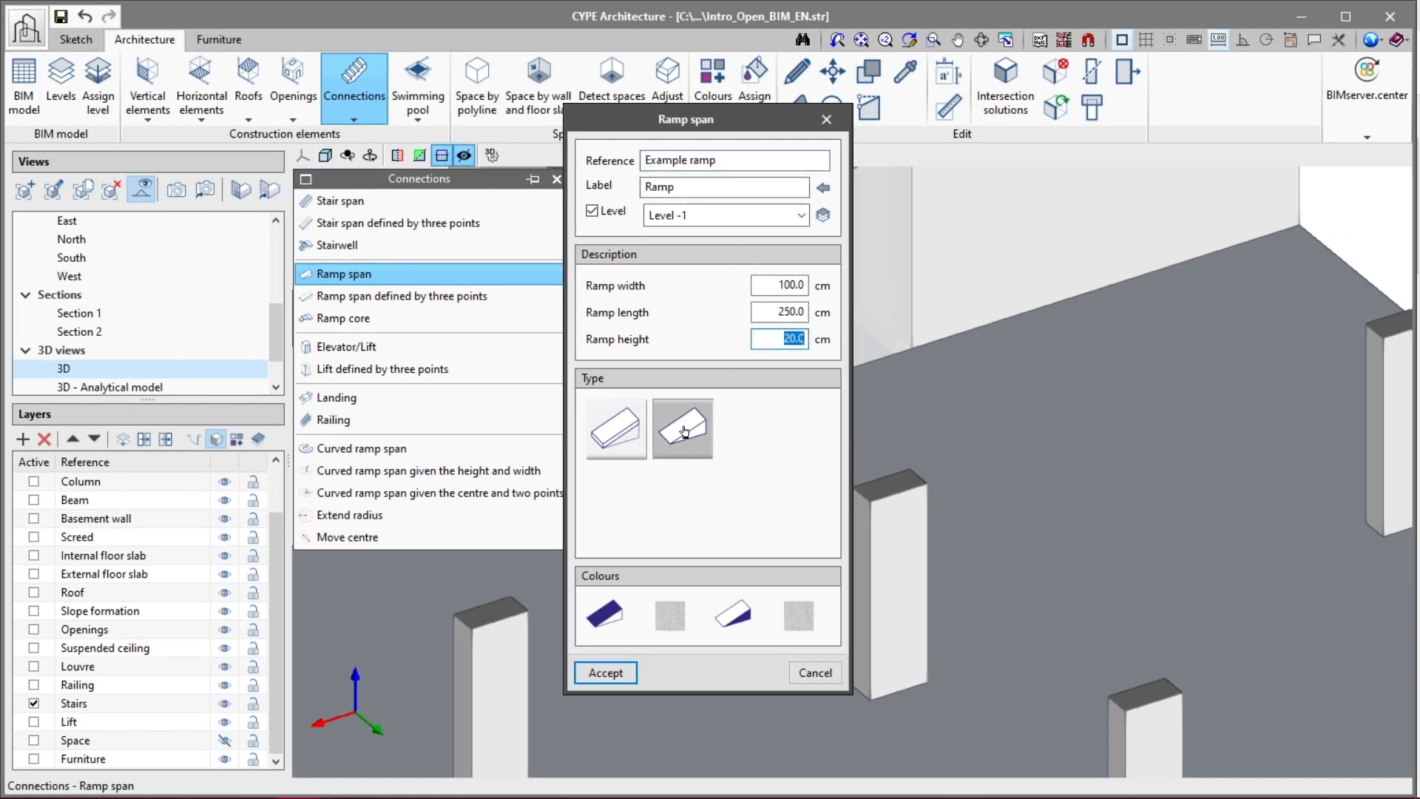
click(596, 673)
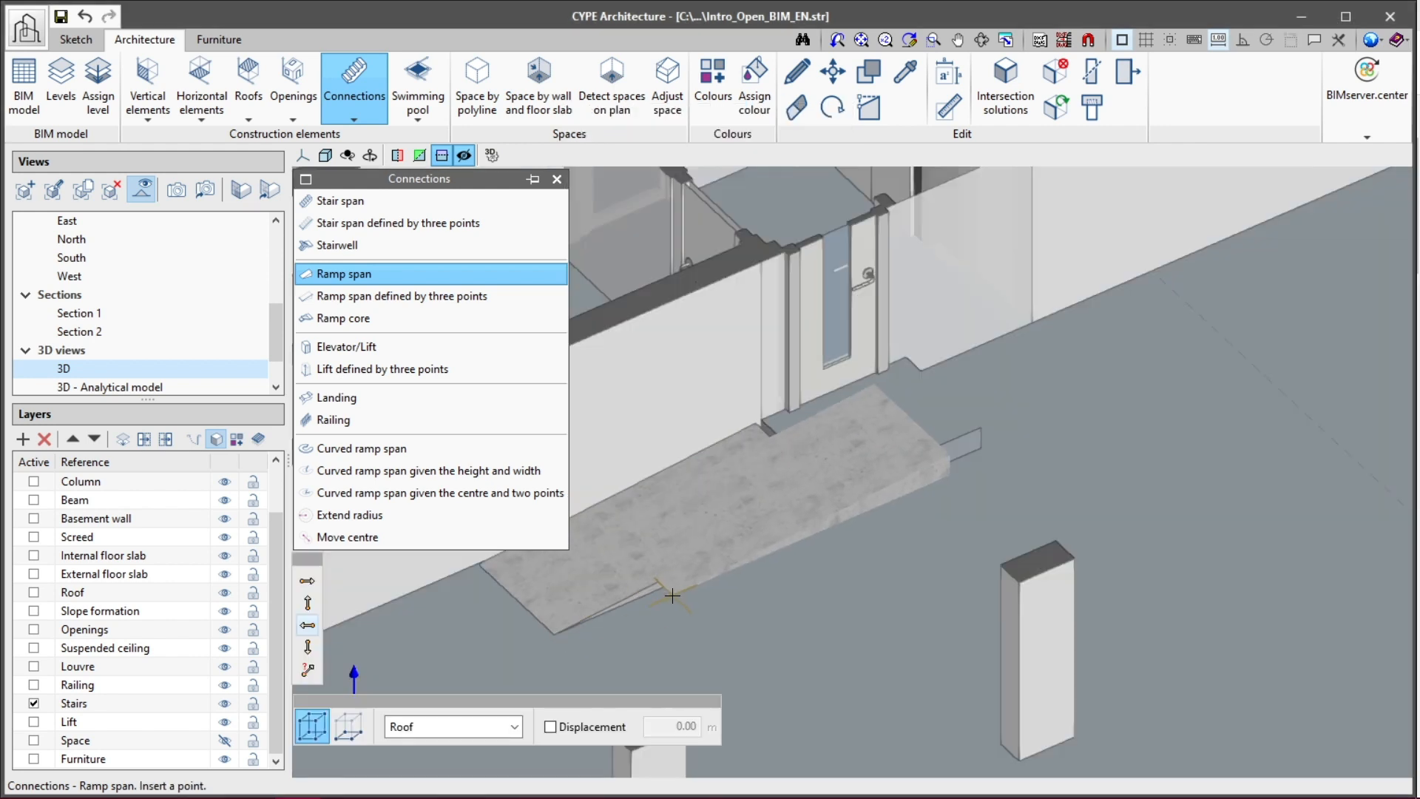
right_click(672, 592)
Move the ramp span so its upper wall-side corner meets the corner of the entrance landing
click(834, 121)
click(827, 83)
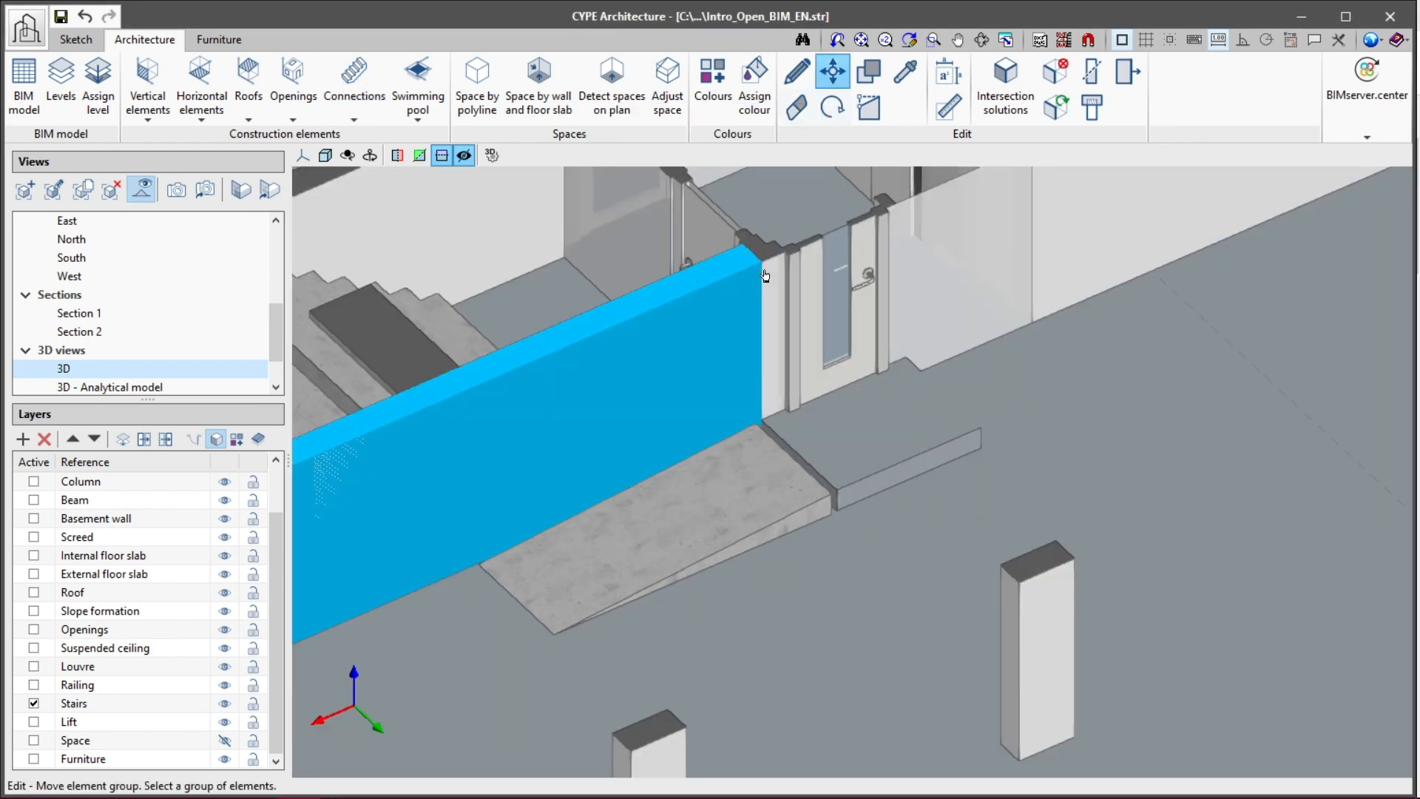
scroll(760, 416, up, 6)
click(744, 476)
right_click(741, 454)
click(744, 450)
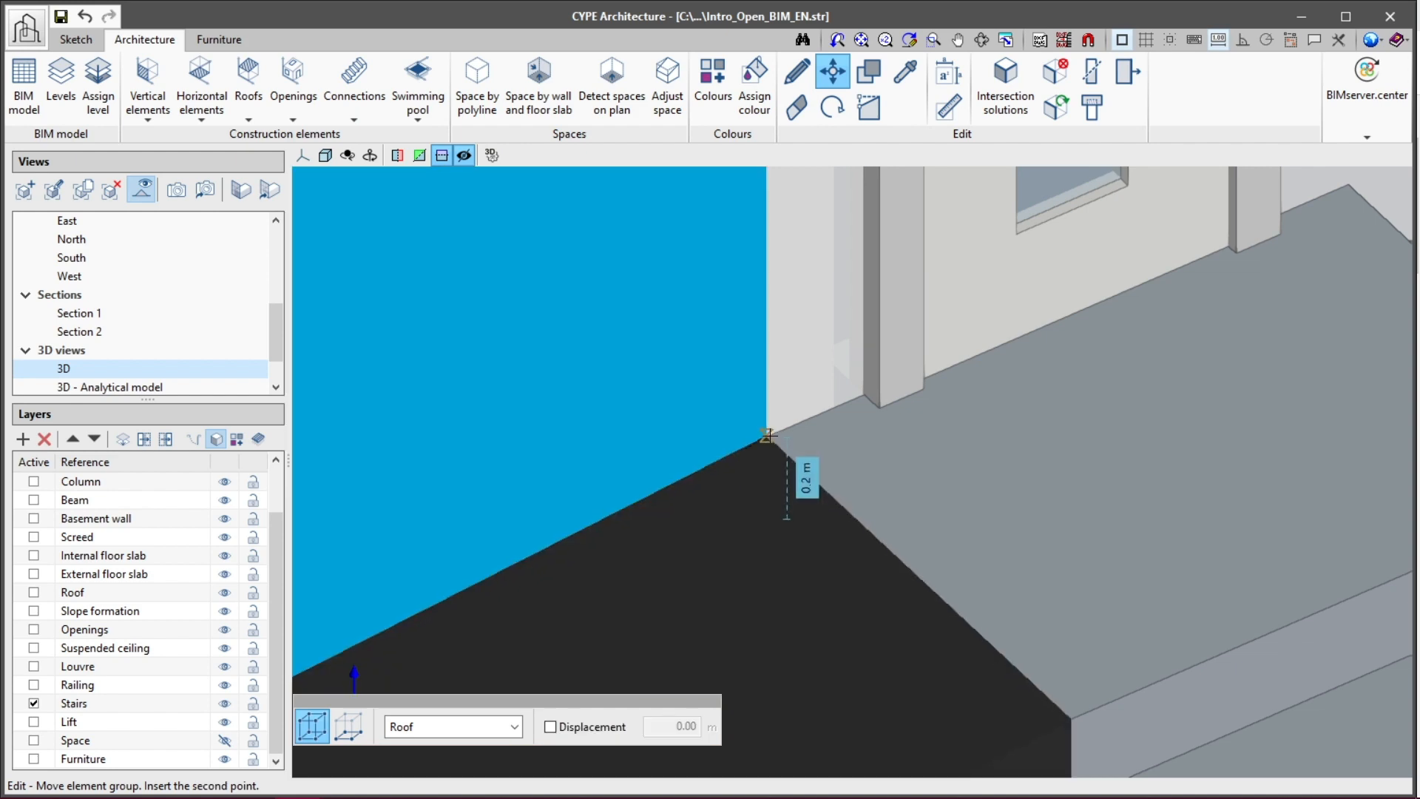
click(766, 429)
scroll(762, 399, down, 6)
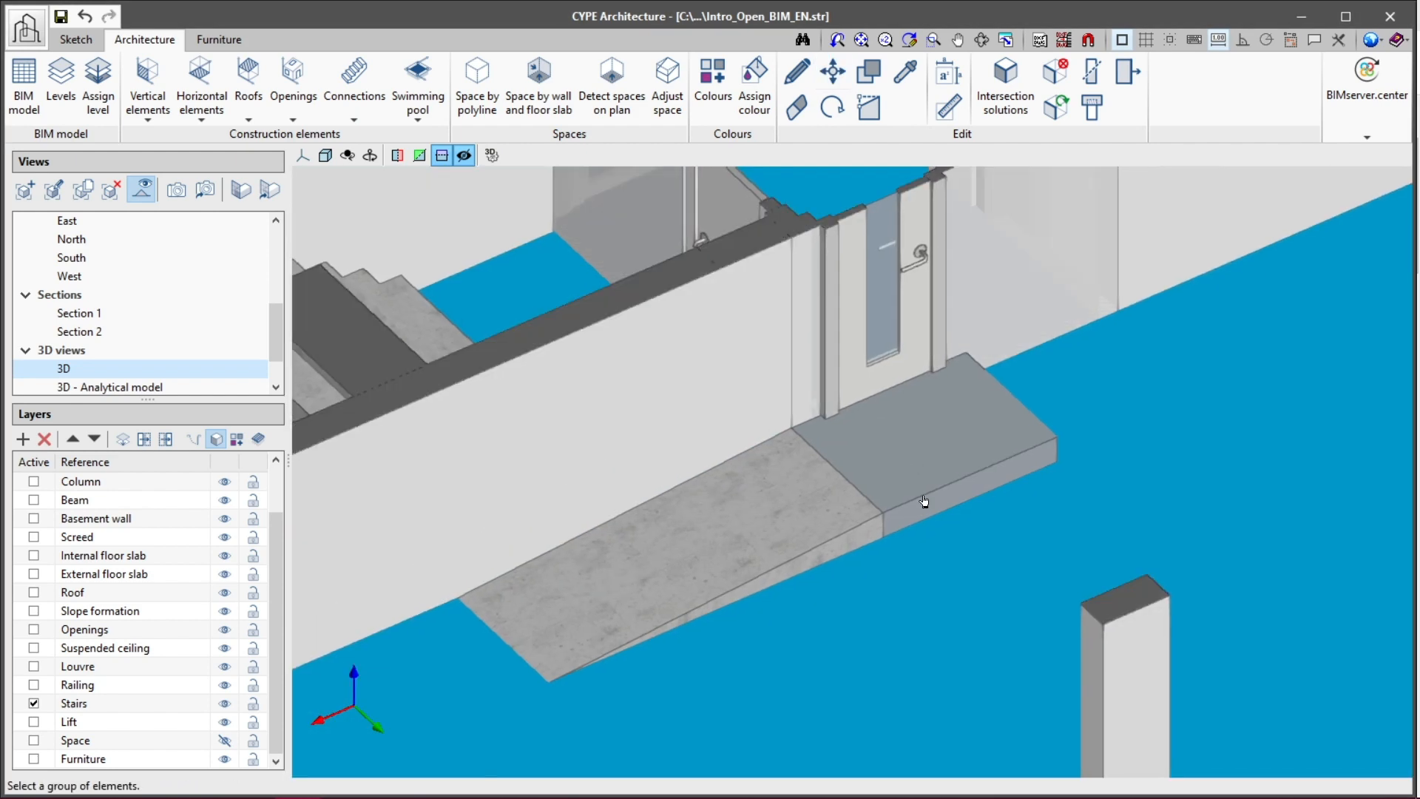
shift+middle_drag(924, 501, 944, 529)
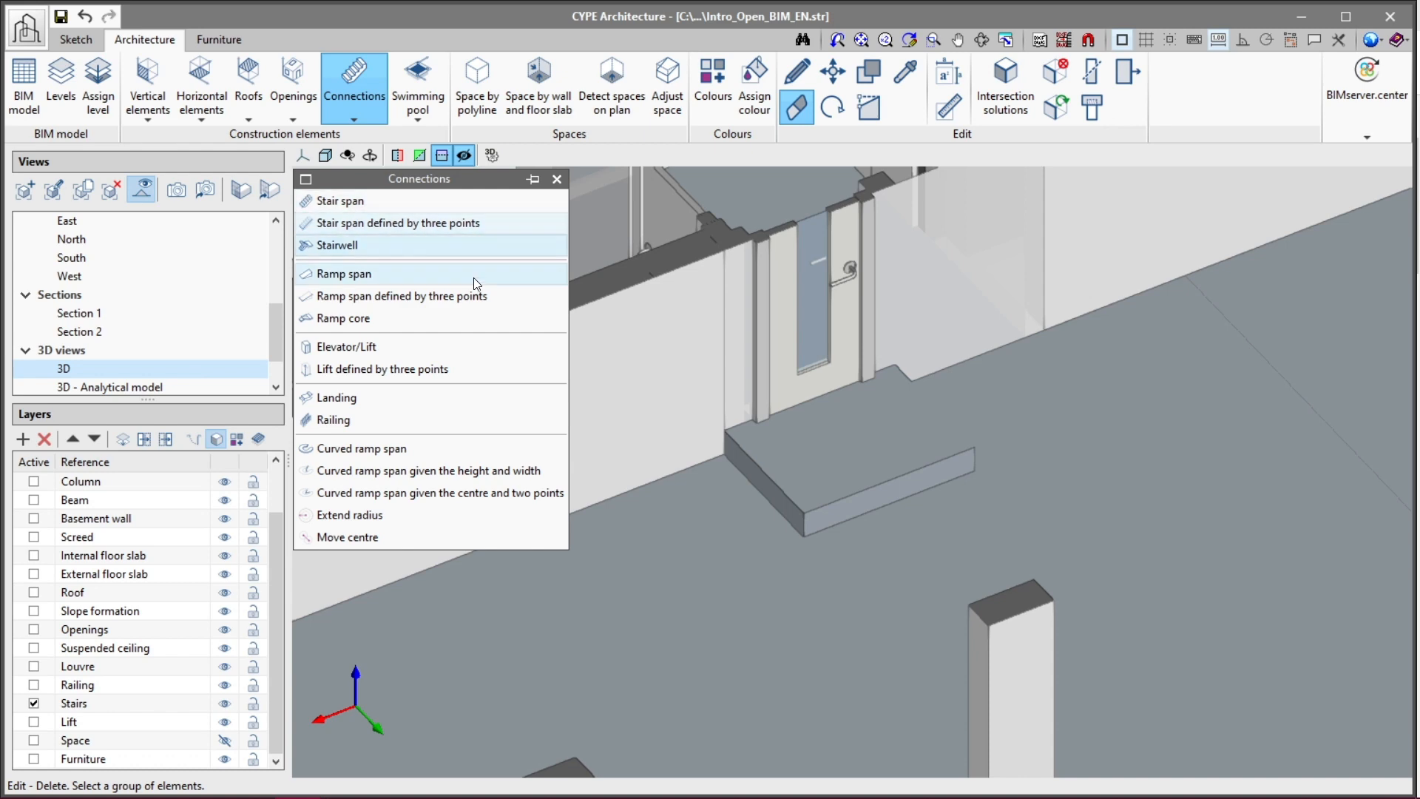
Add a solid ramp span defined by three points, about 264 cm long, from the entrance landing's edge down to the floor along the wall
click(471, 294)
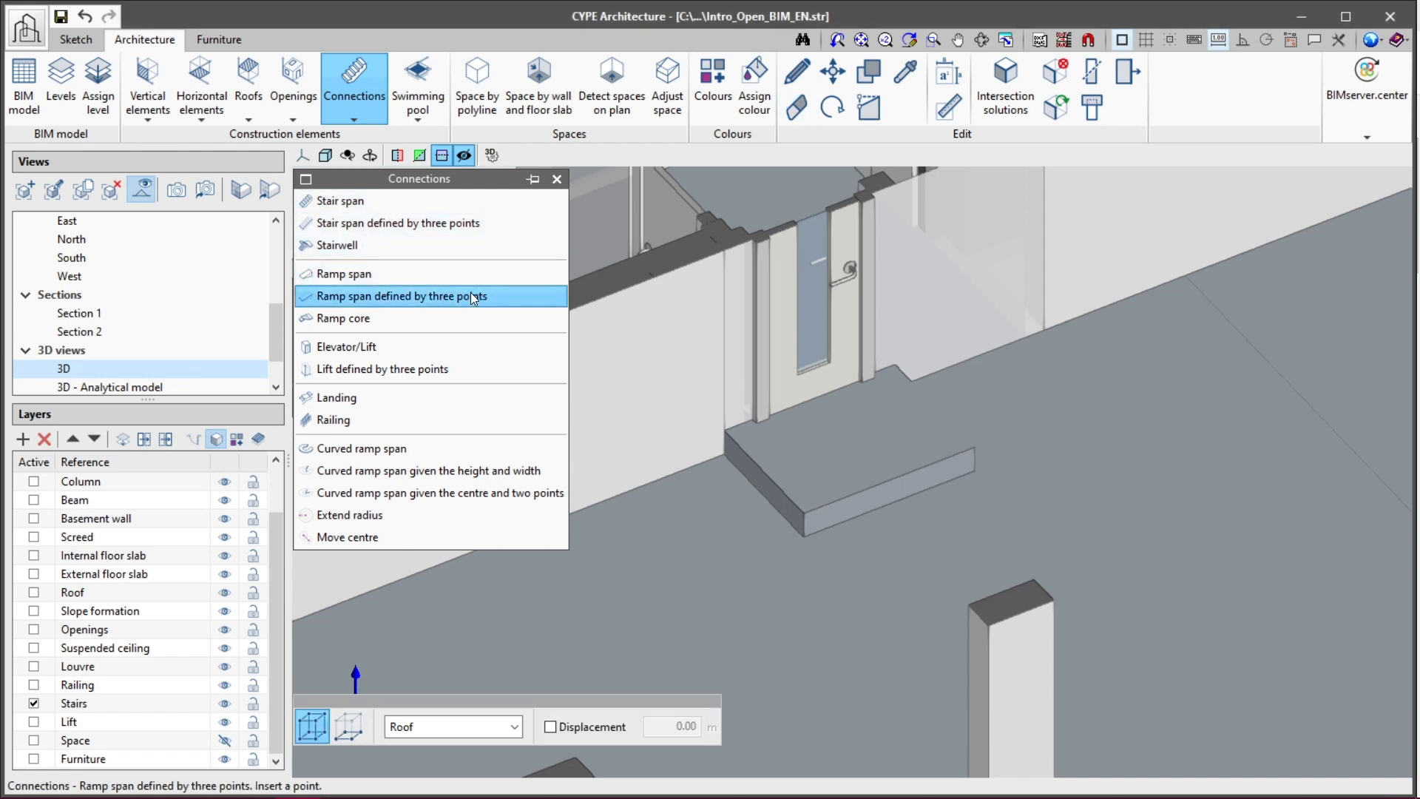
click(807, 511)
scroll(847, 466, down, 3)
middle_drag(594, 532, 654, 522)
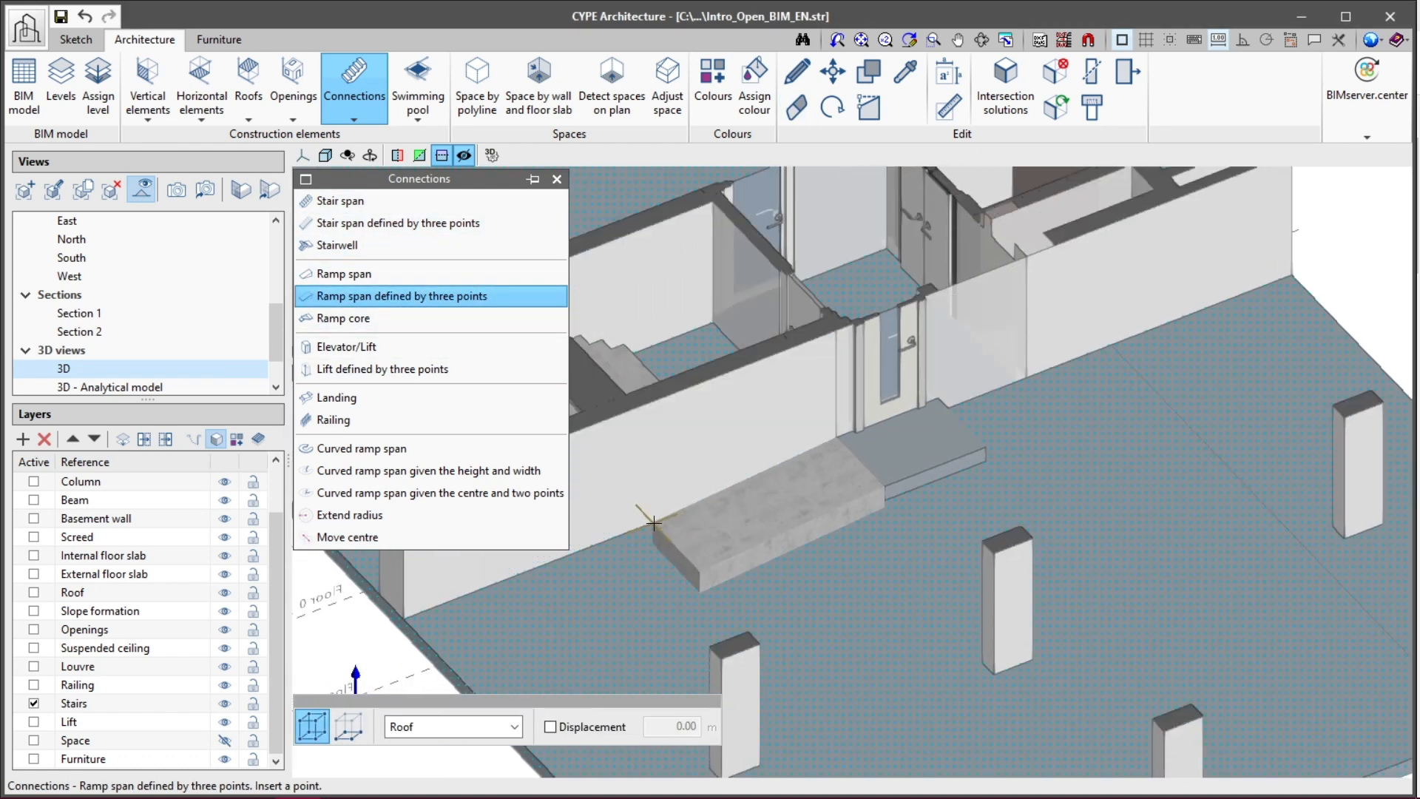
click(631, 530)
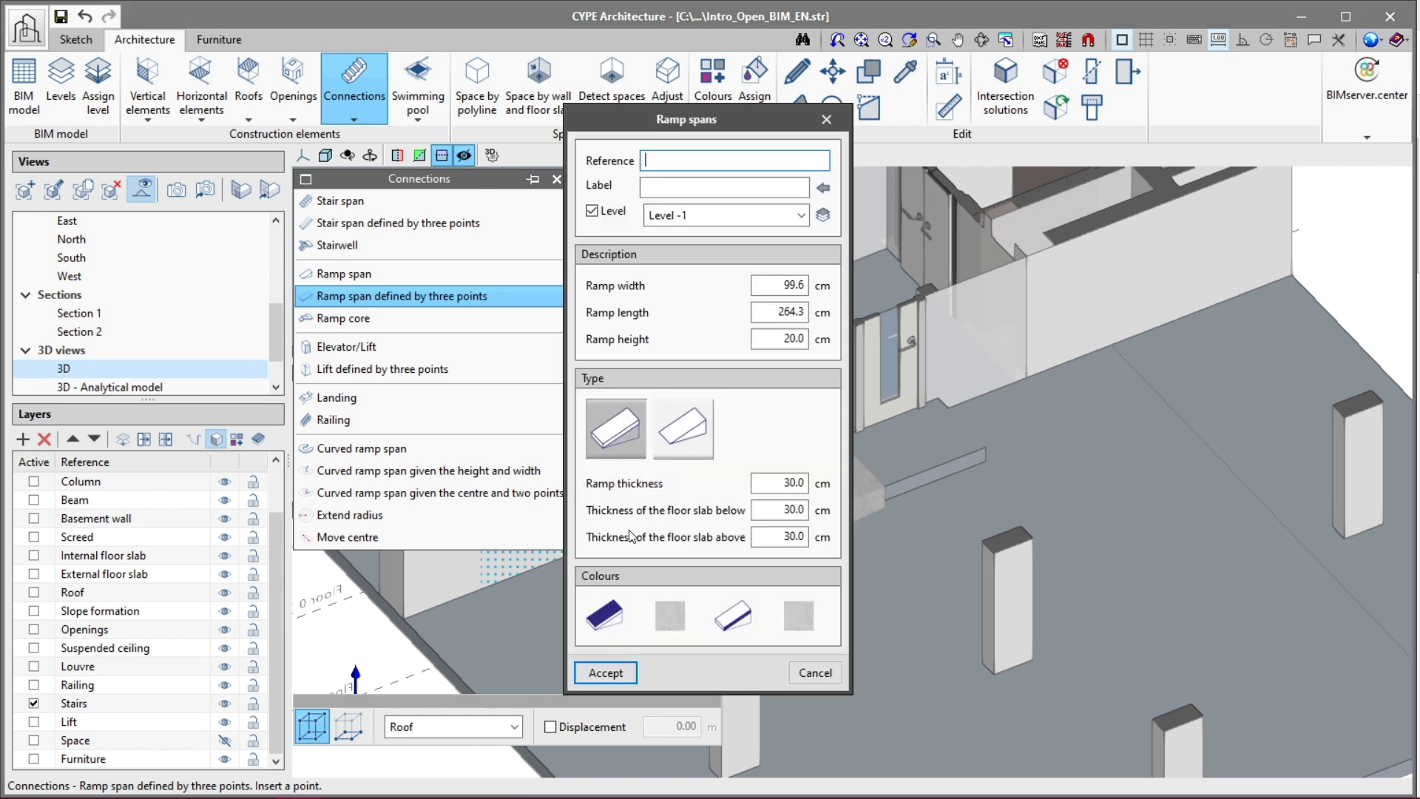
click(673, 453)
click(612, 672)
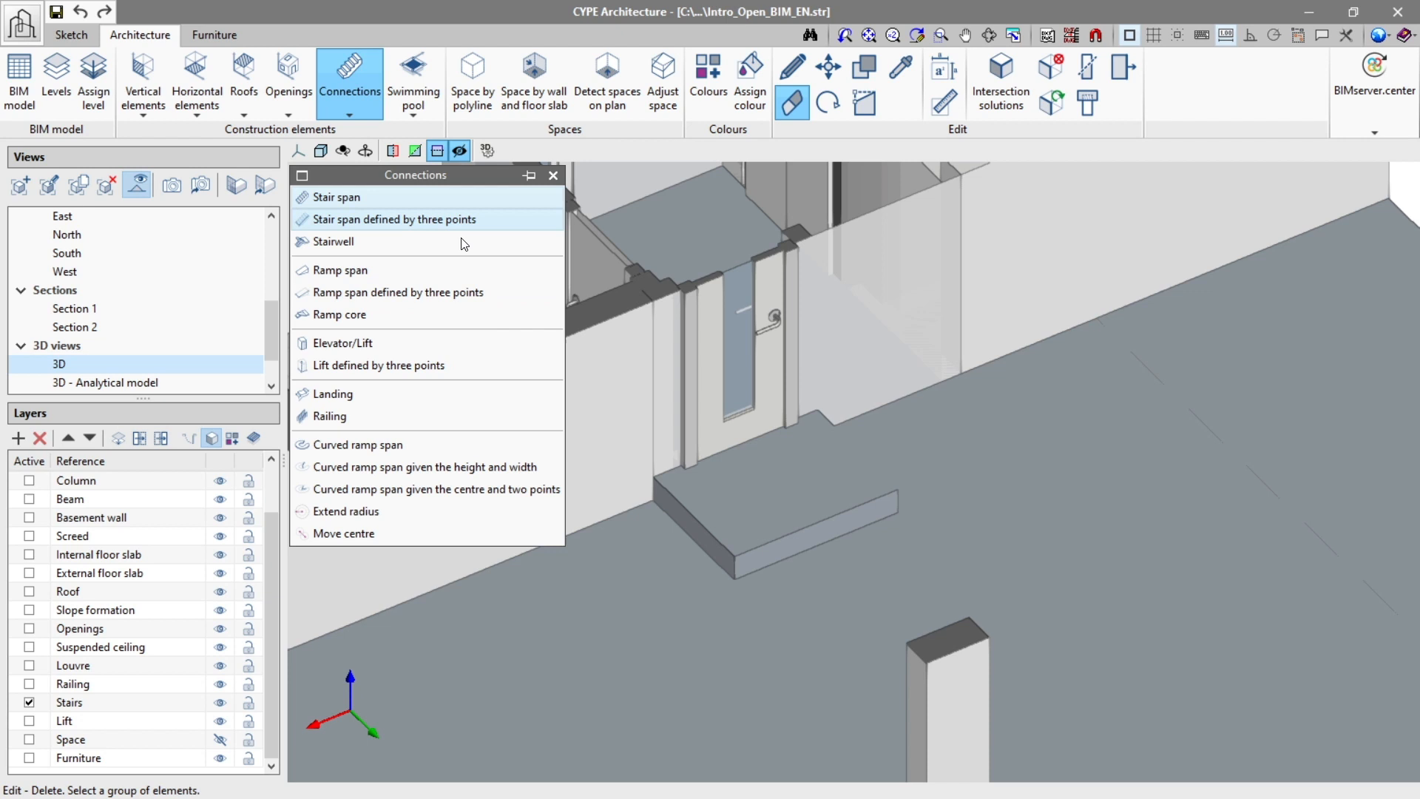
Define a left-turning ramp core: 2 repetitions, spans 100 by 150 by 10 cm, 20 cm thick, and landings 100 by 200 cm, 15 cm thick
click(459, 318)
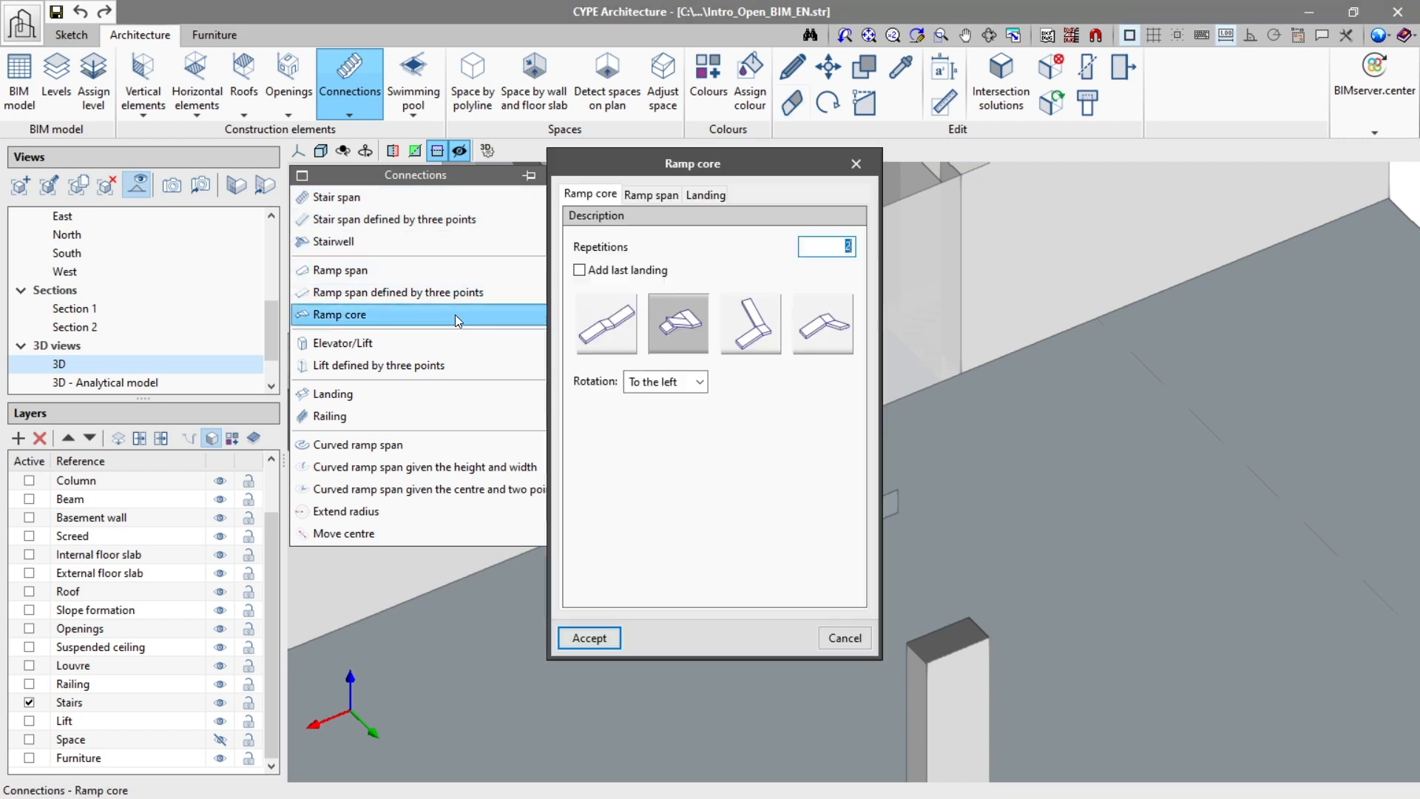
click(634, 196)
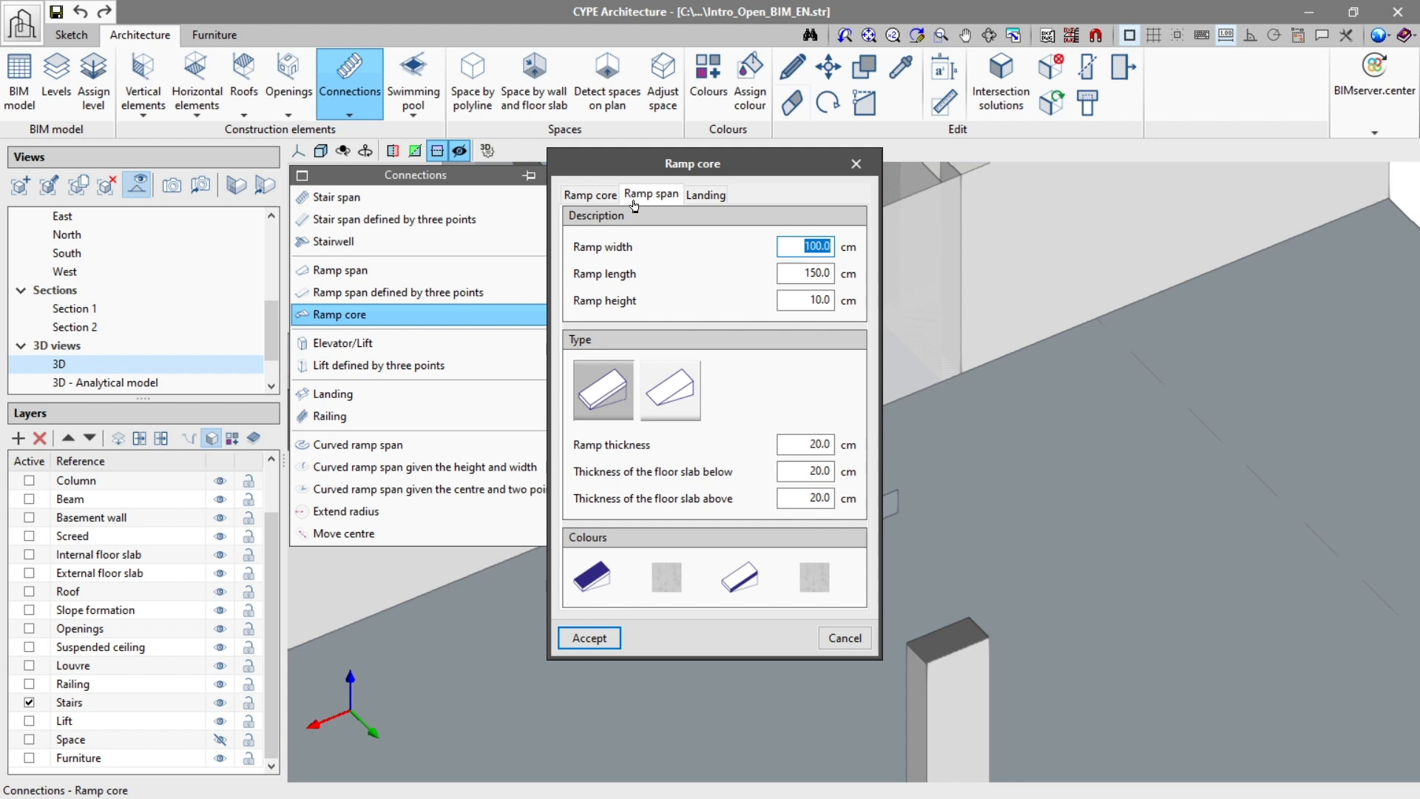
click(705, 205)
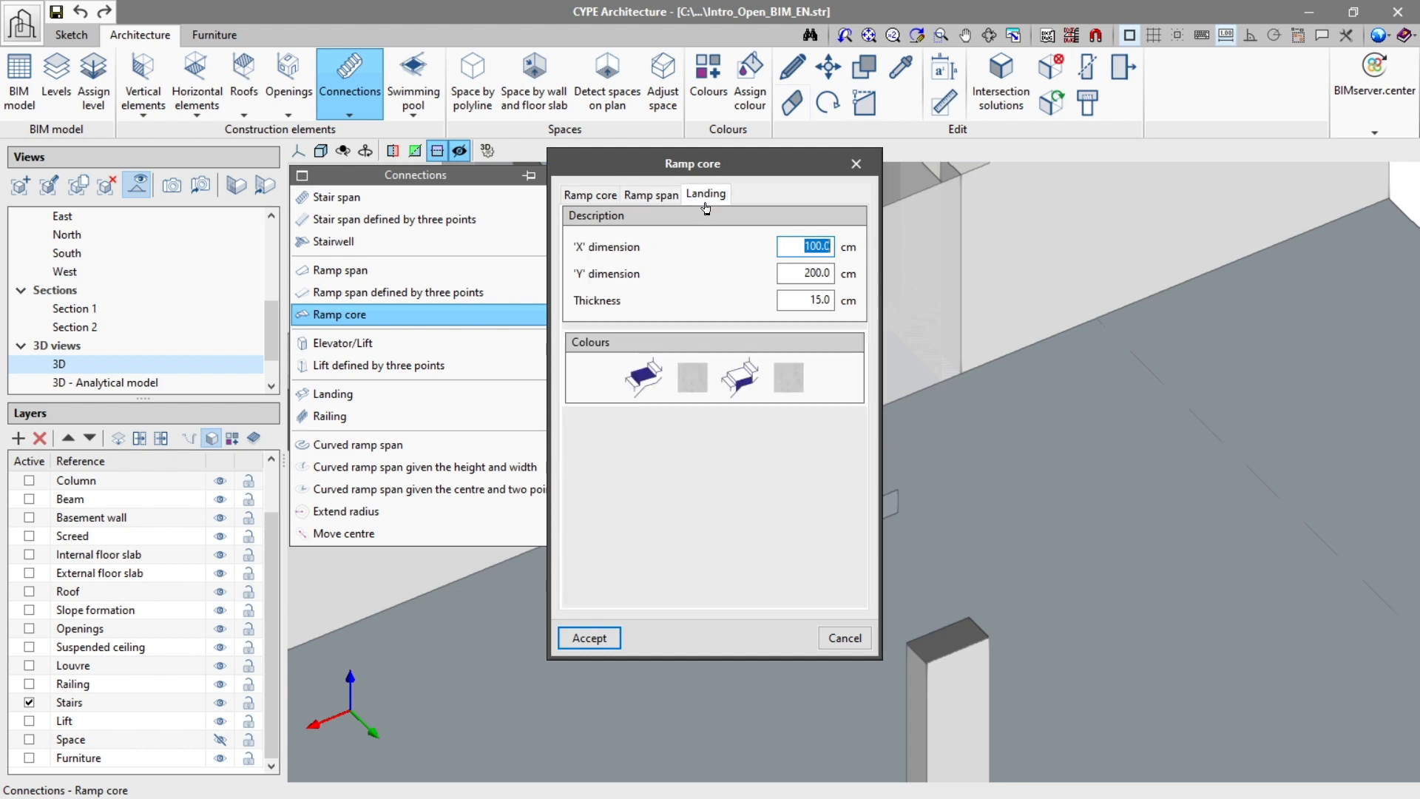
click(589, 638)
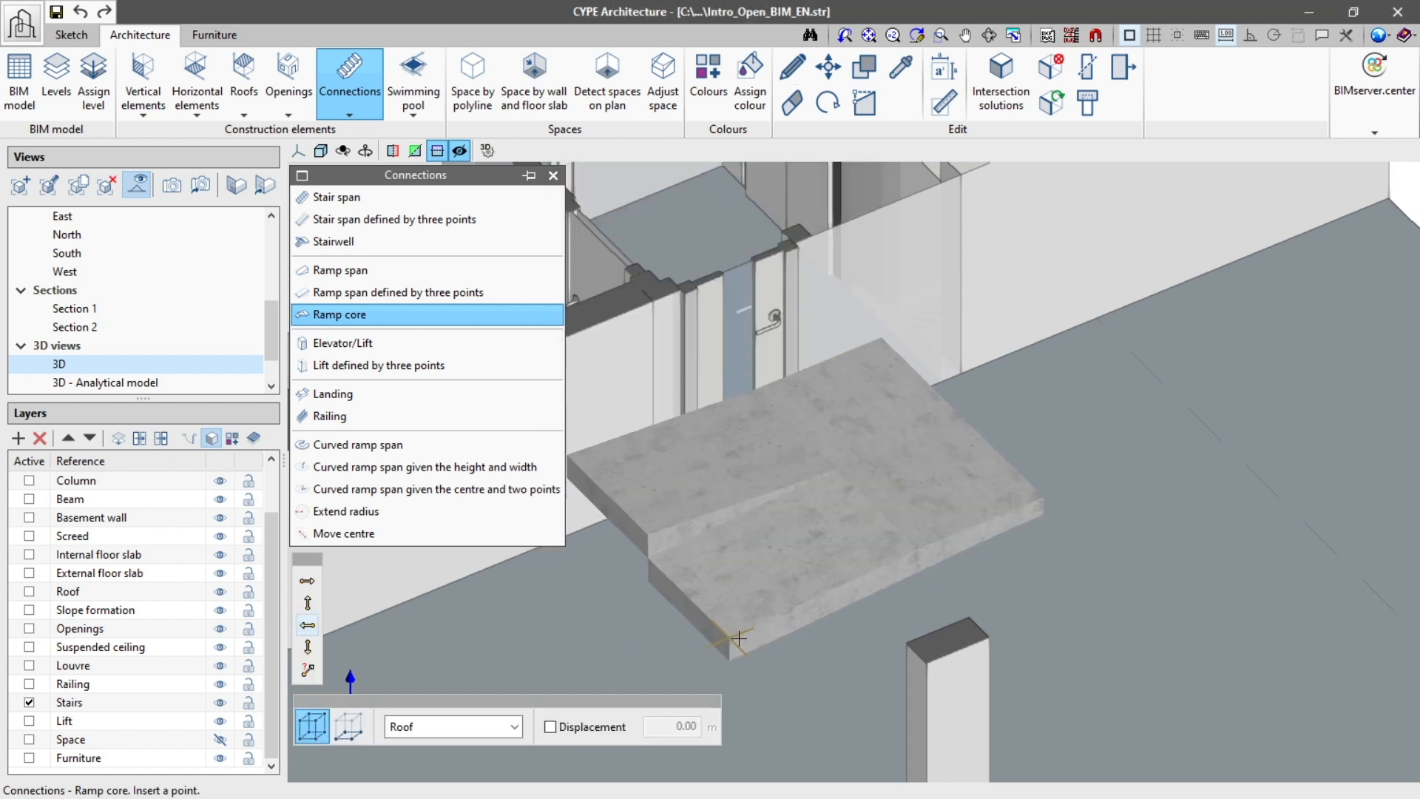
Place the ramp core beside the entrance landing and move it so its upper span's bottom corner meets the landing's lower outer corner
click(1008, 579)
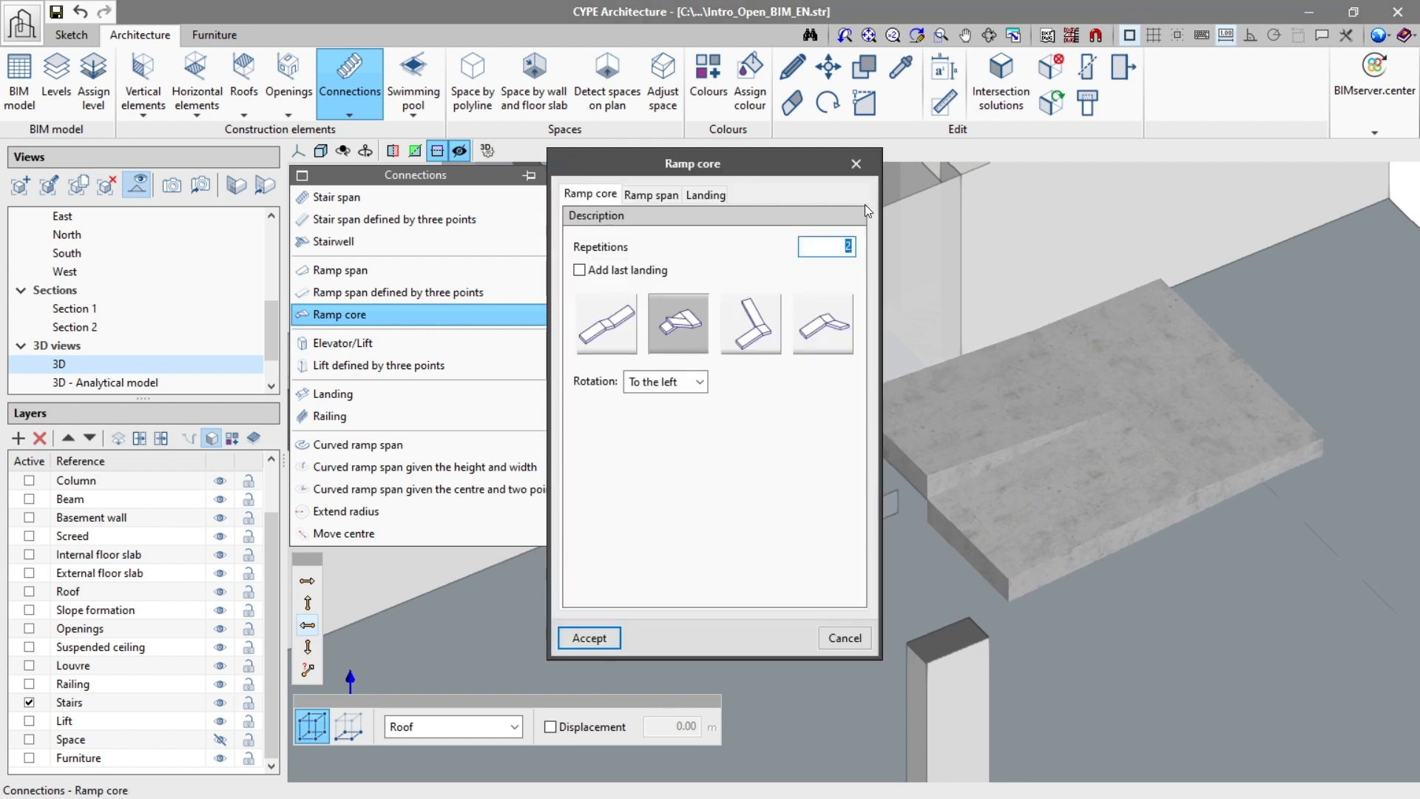
click(589, 637)
click(828, 102)
click(829, 67)
click(994, 402)
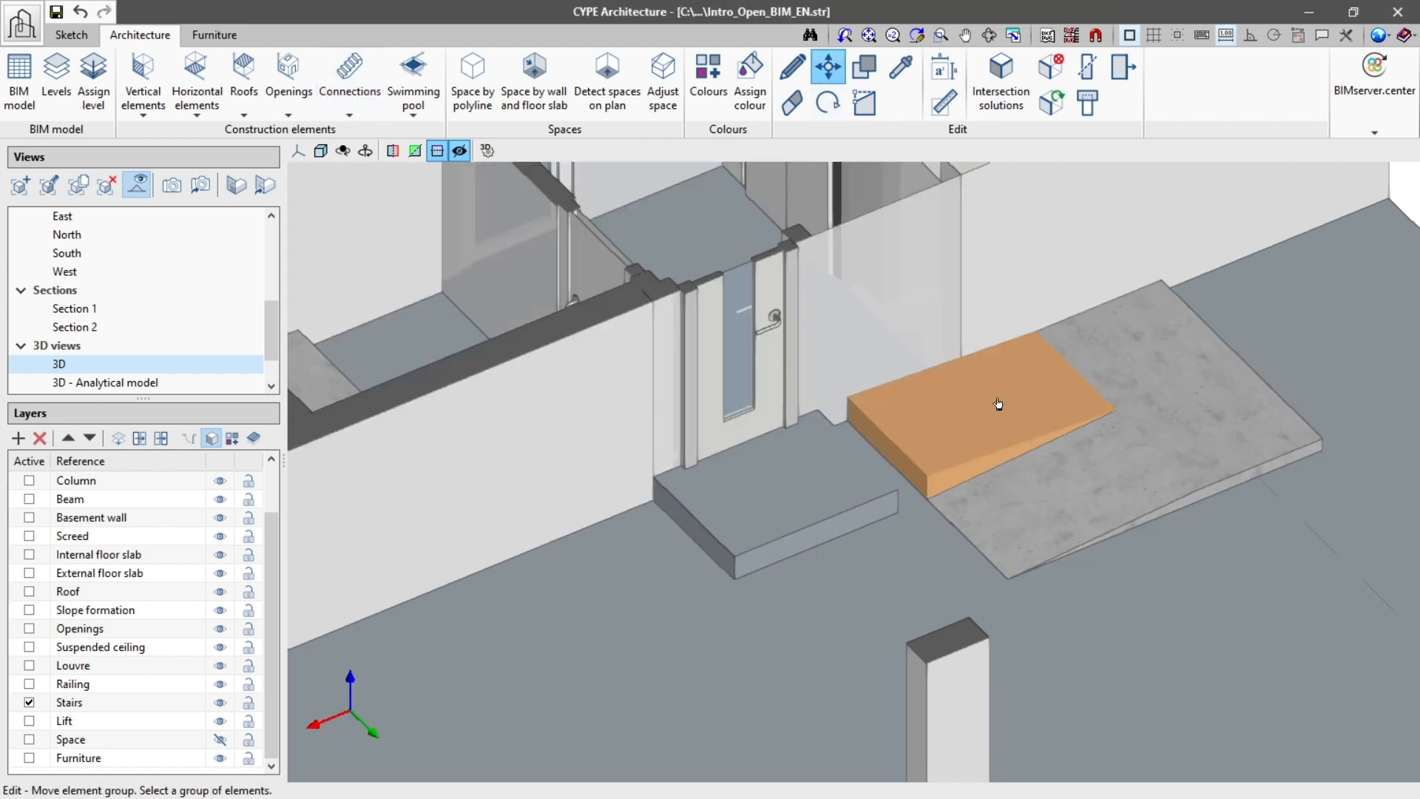
click(1043, 497)
right_click(1043, 497)
scroll(931, 495, up, 4)
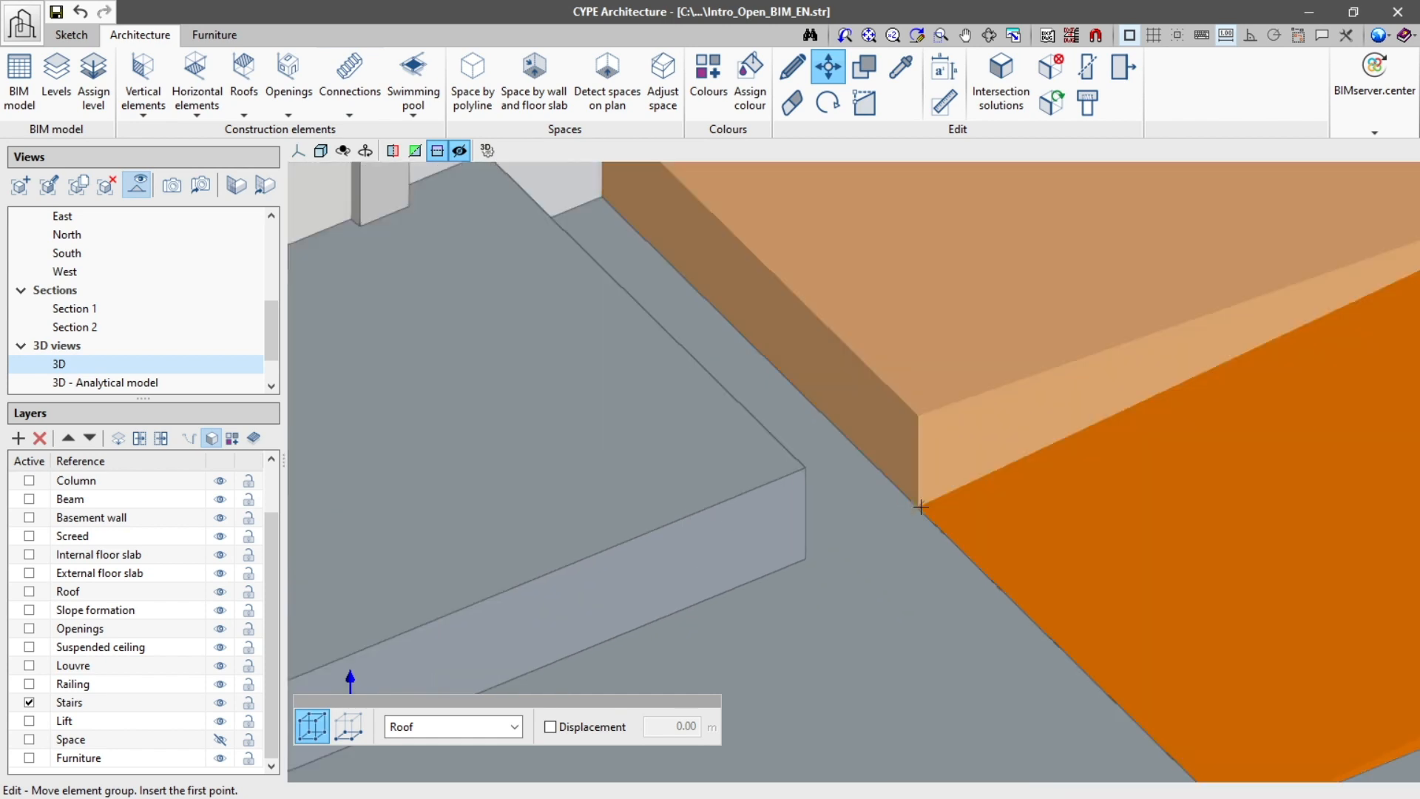
click(920, 507)
click(806, 559)
scroll(814, 548, down, 6)
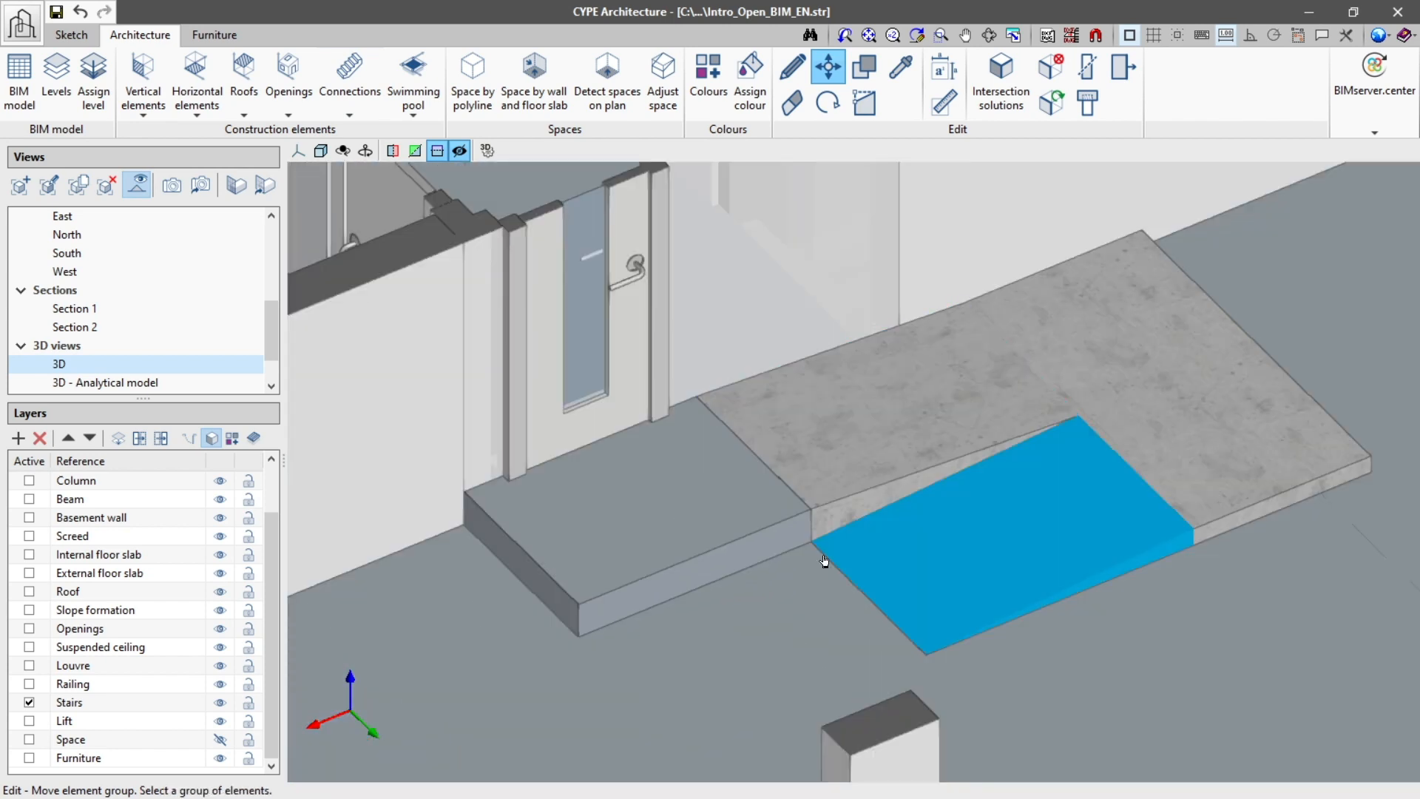
scroll(736, 547, down, 4)
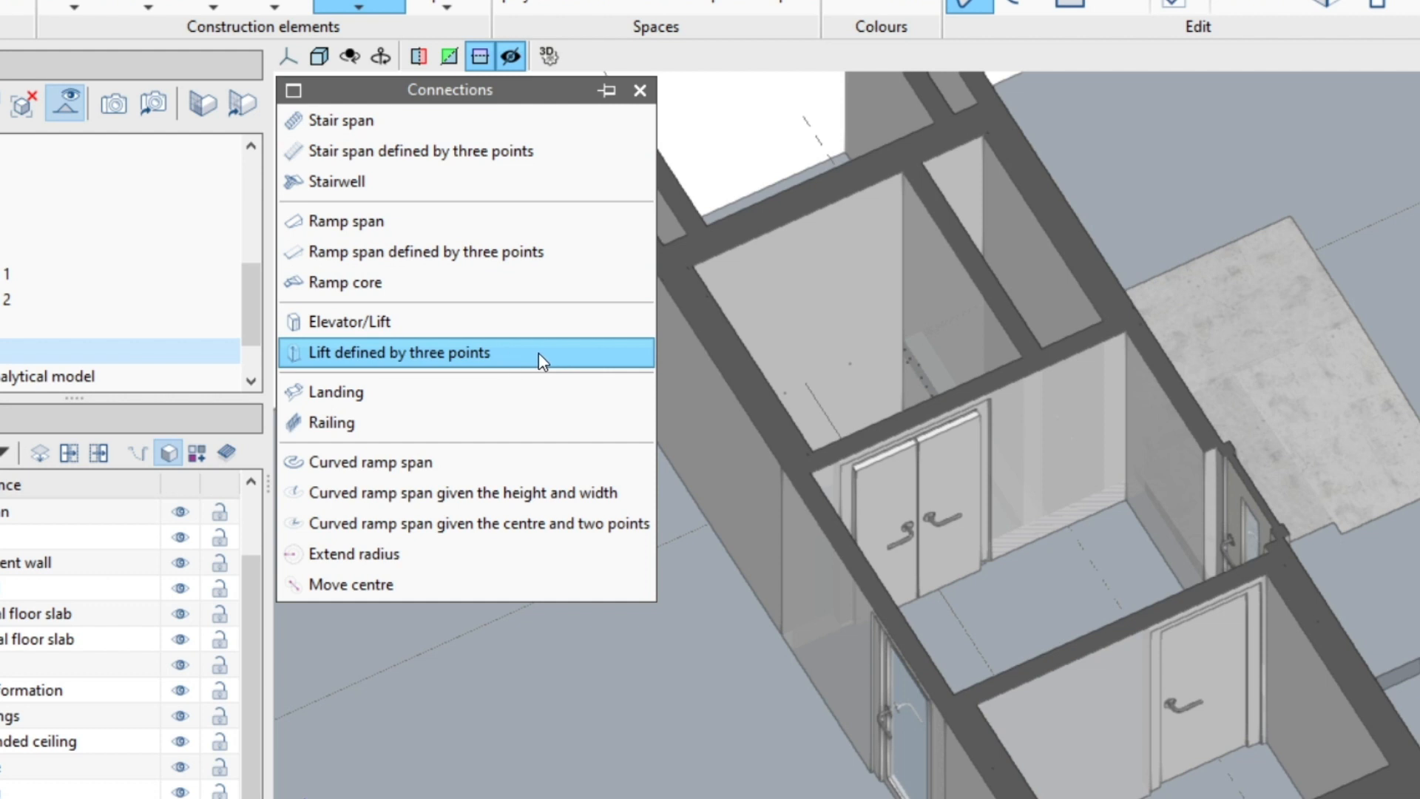
Insert a lift, reference Example elevator, on Level 0, 170 by 180 by 220 cm with an 80 by 205 cm door, in the shaft
click(420, 322)
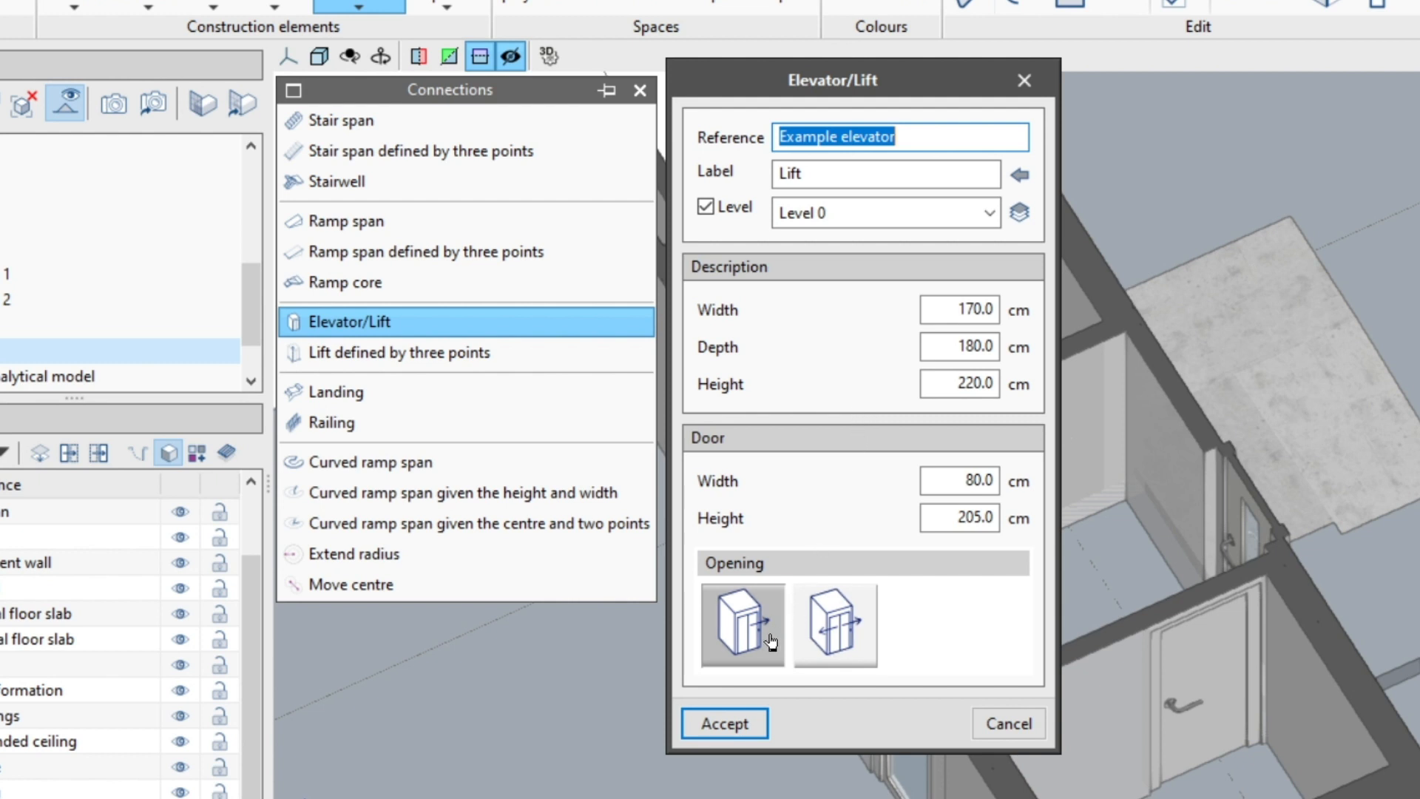
click(716, 722)
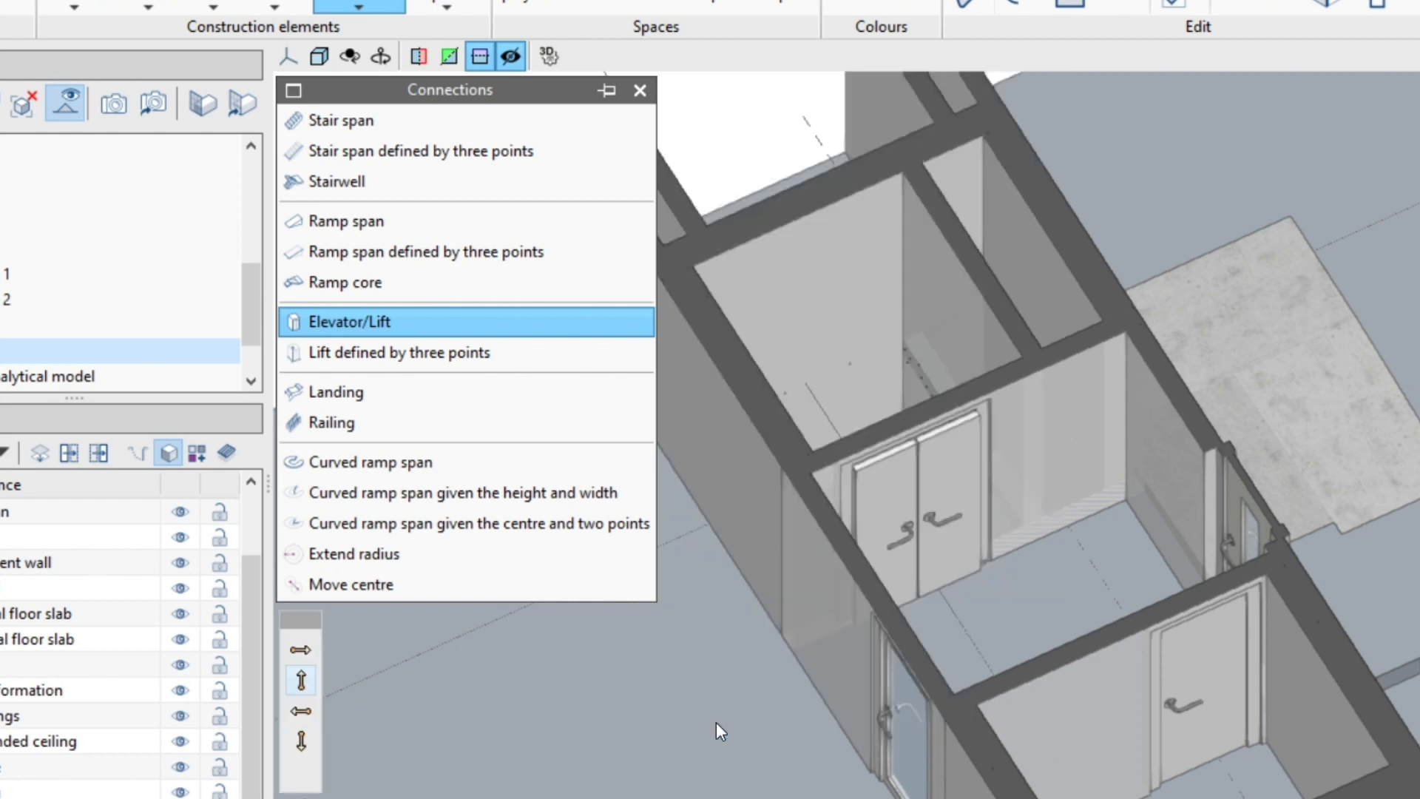
scroll(816, 446, up, 2)
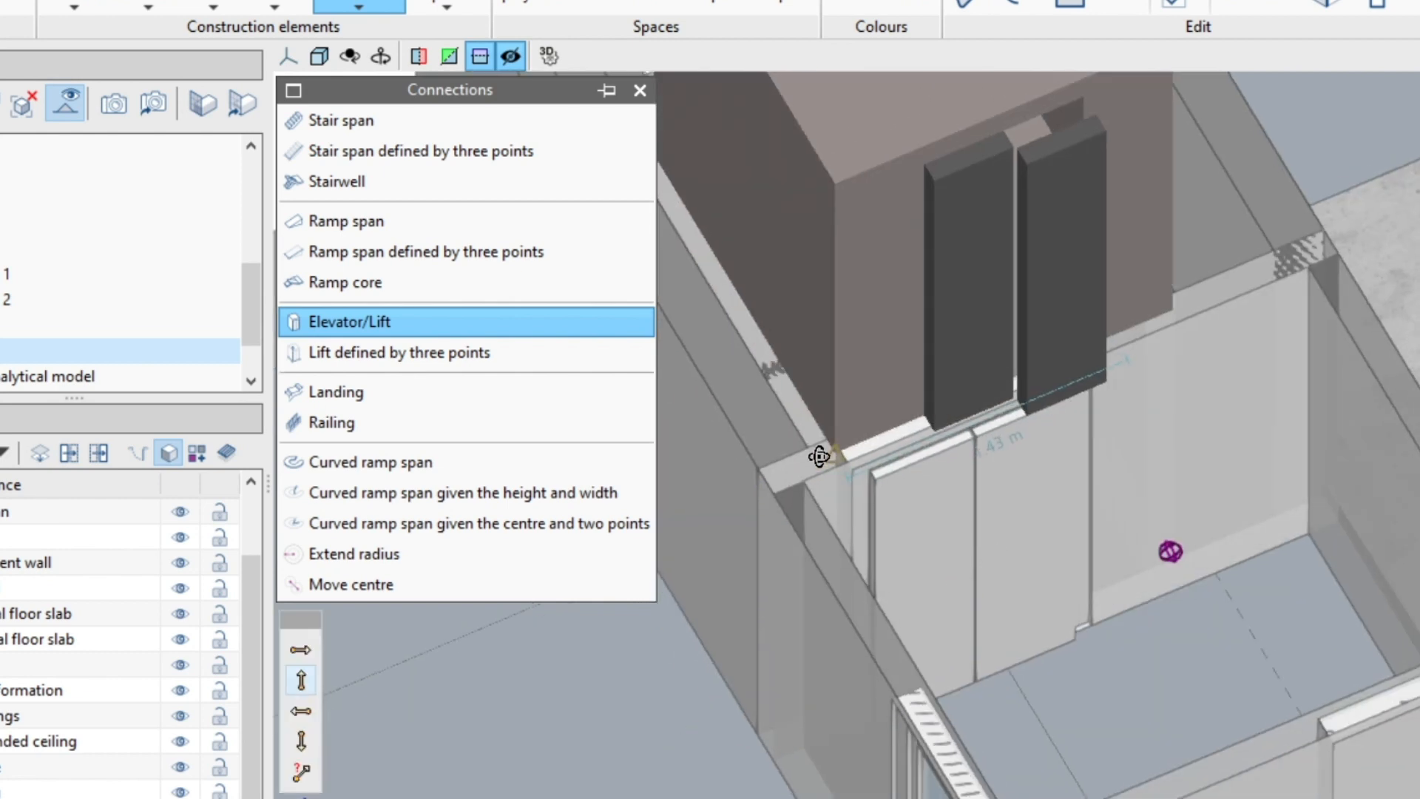
click(796, 419)
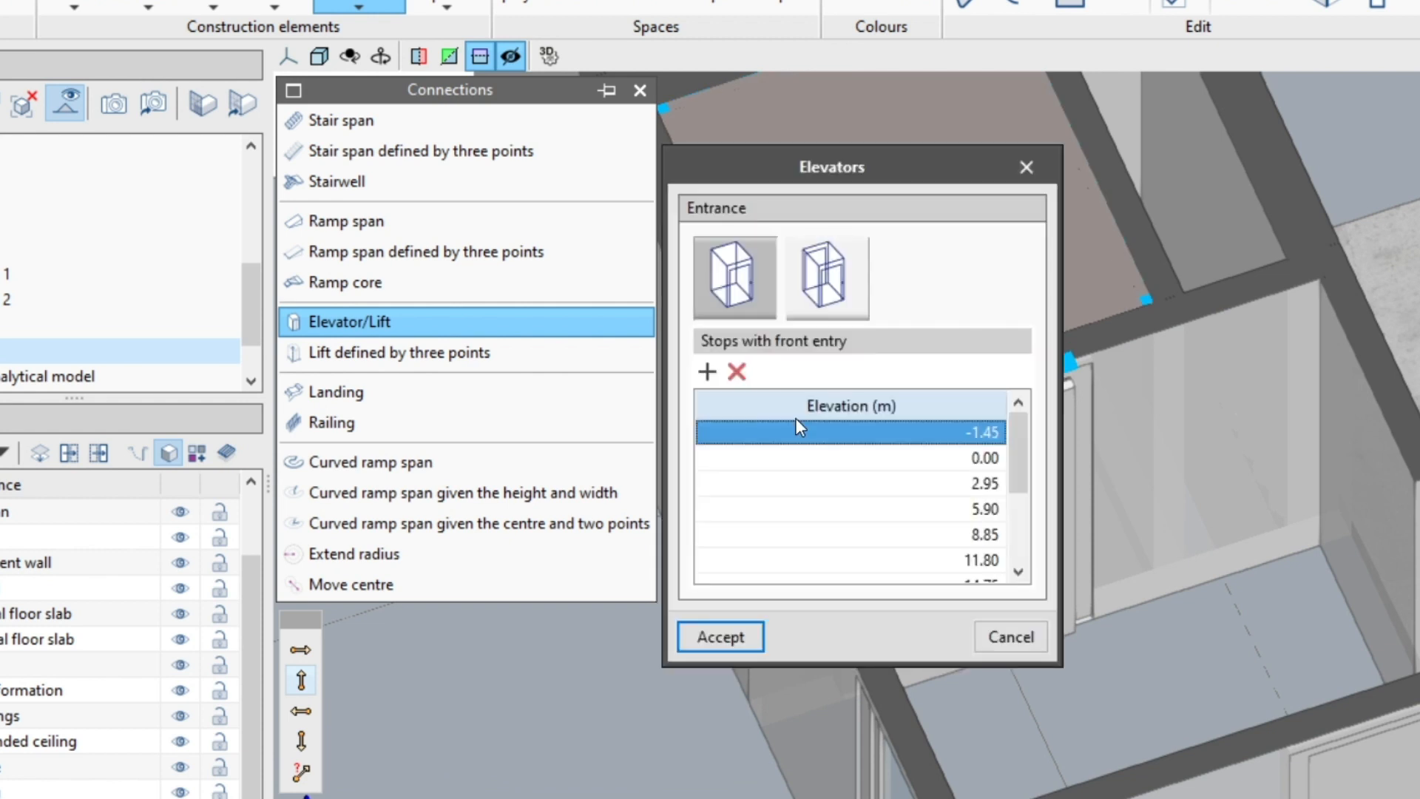
Remove the -1.45 m stop from the lift's front-entry stops and finish inserting the lift
click(737, 371)
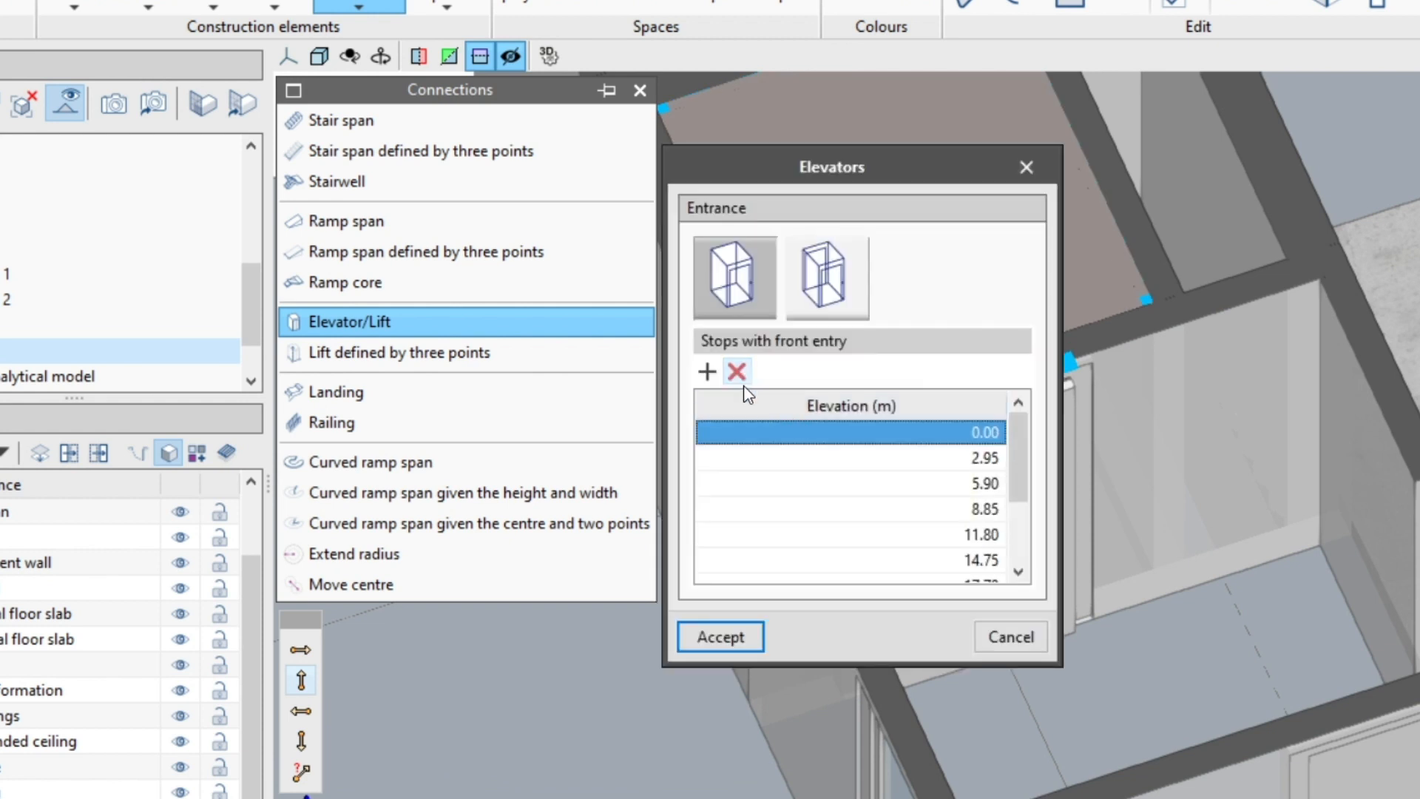
click(721, 636)
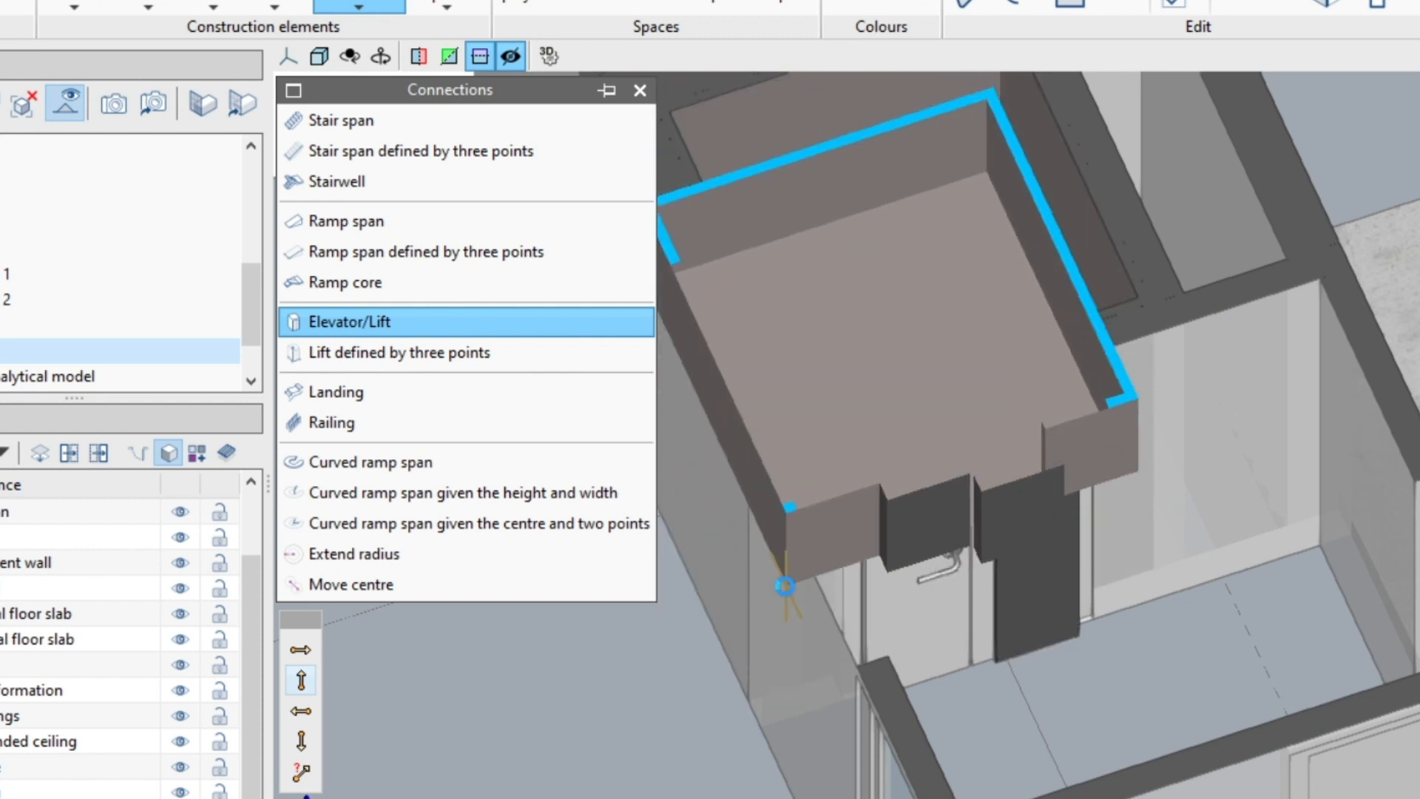
click(1025, 80)
scroll(1119, 591, up, 3)
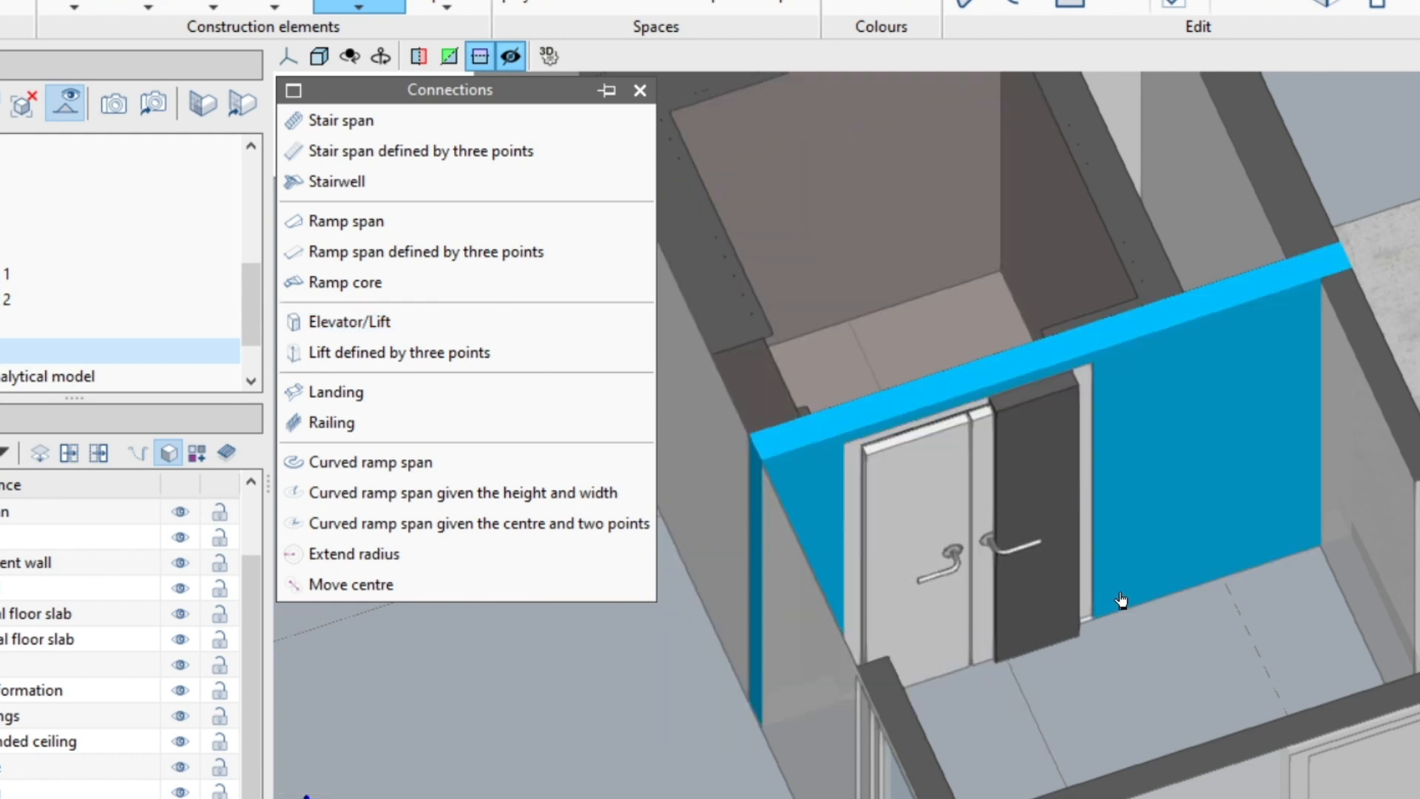
shift+middle_drag(1143, 694, 1119, 685)
middle_drag(1043, 580, 1206, 665)
shift+middle_drag(1270, 733, 1333, 716)
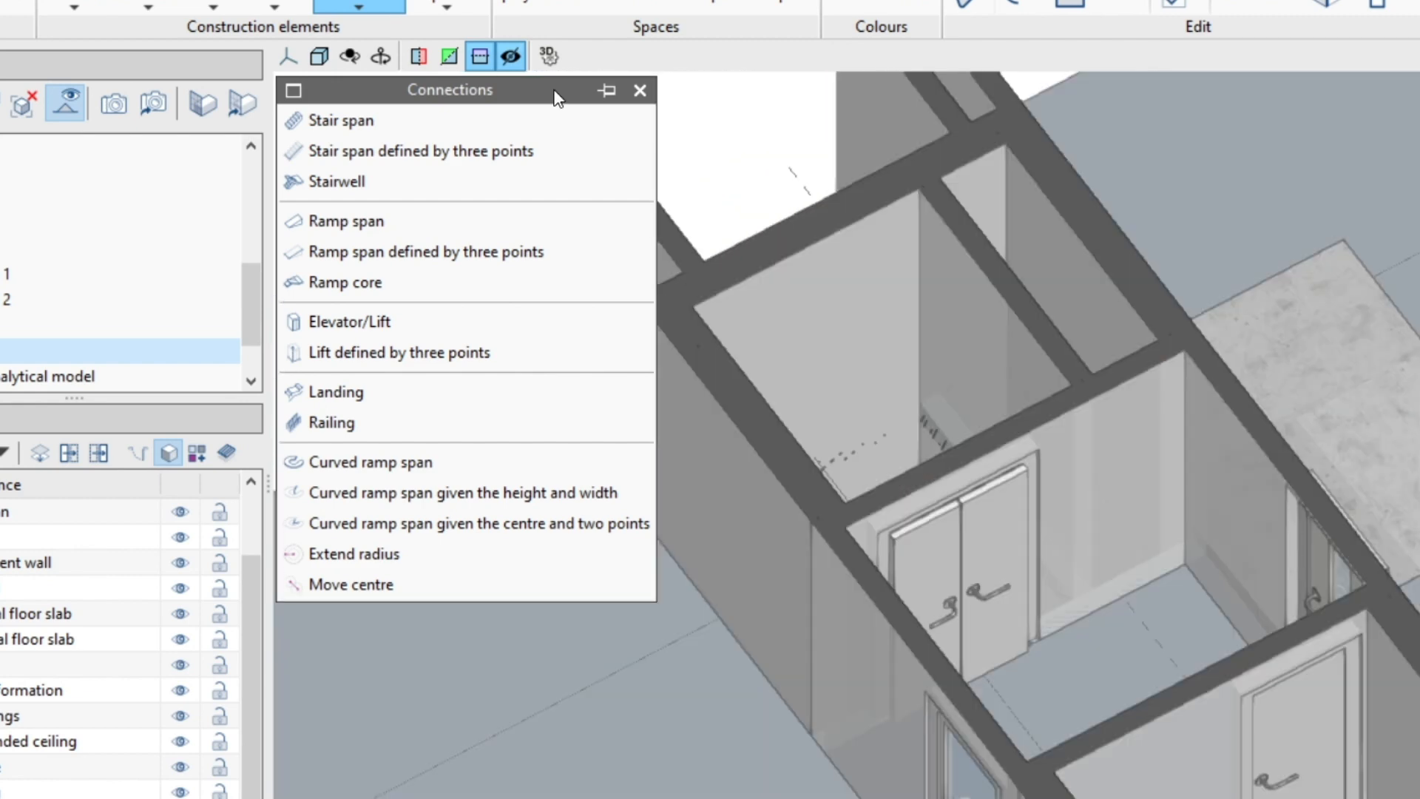
Draw a lift defined by three points in the shaft, from one front corner to the opposite side and down to the lobby floor
click(509, 352)
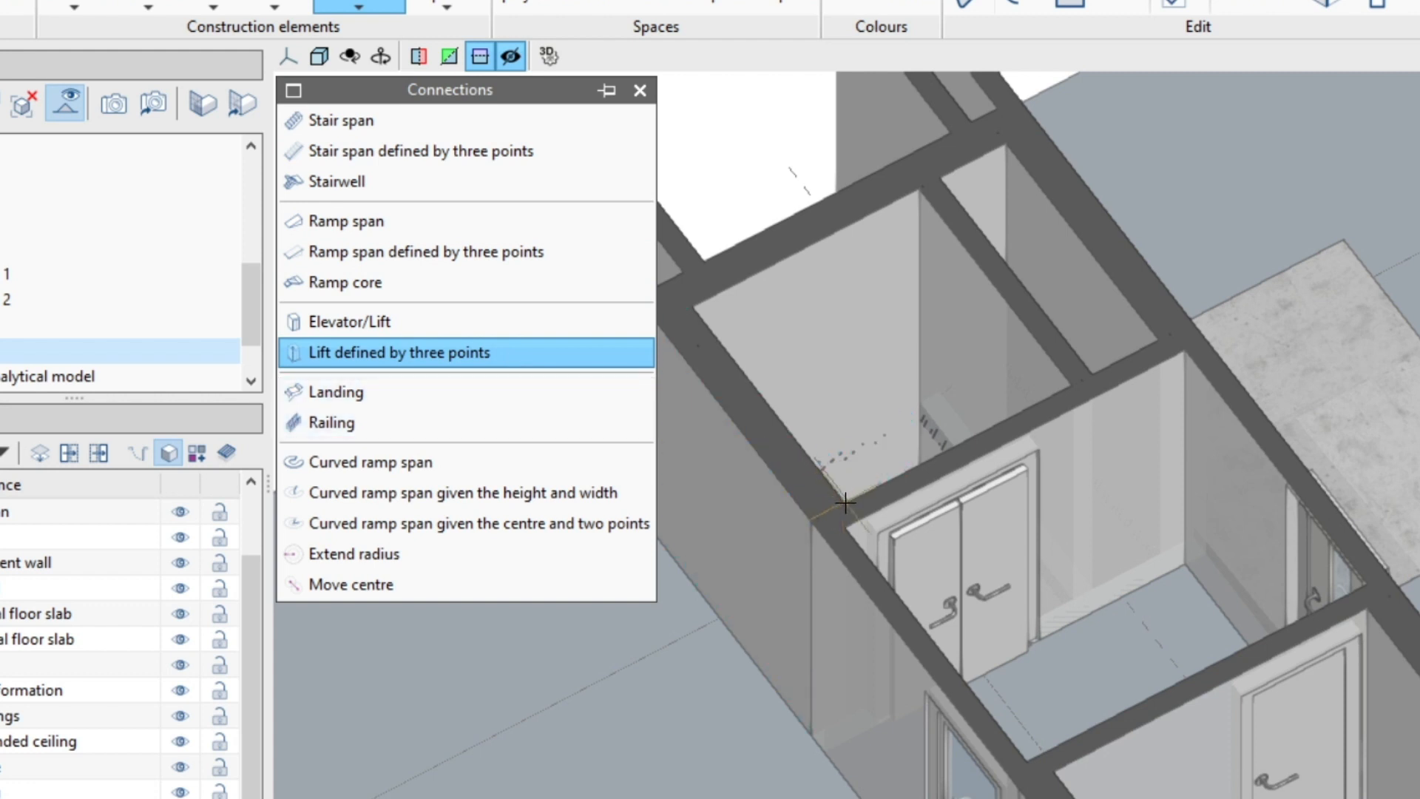
scroll(836, 501, up, 4)
scroll(831, 491, down, 2)
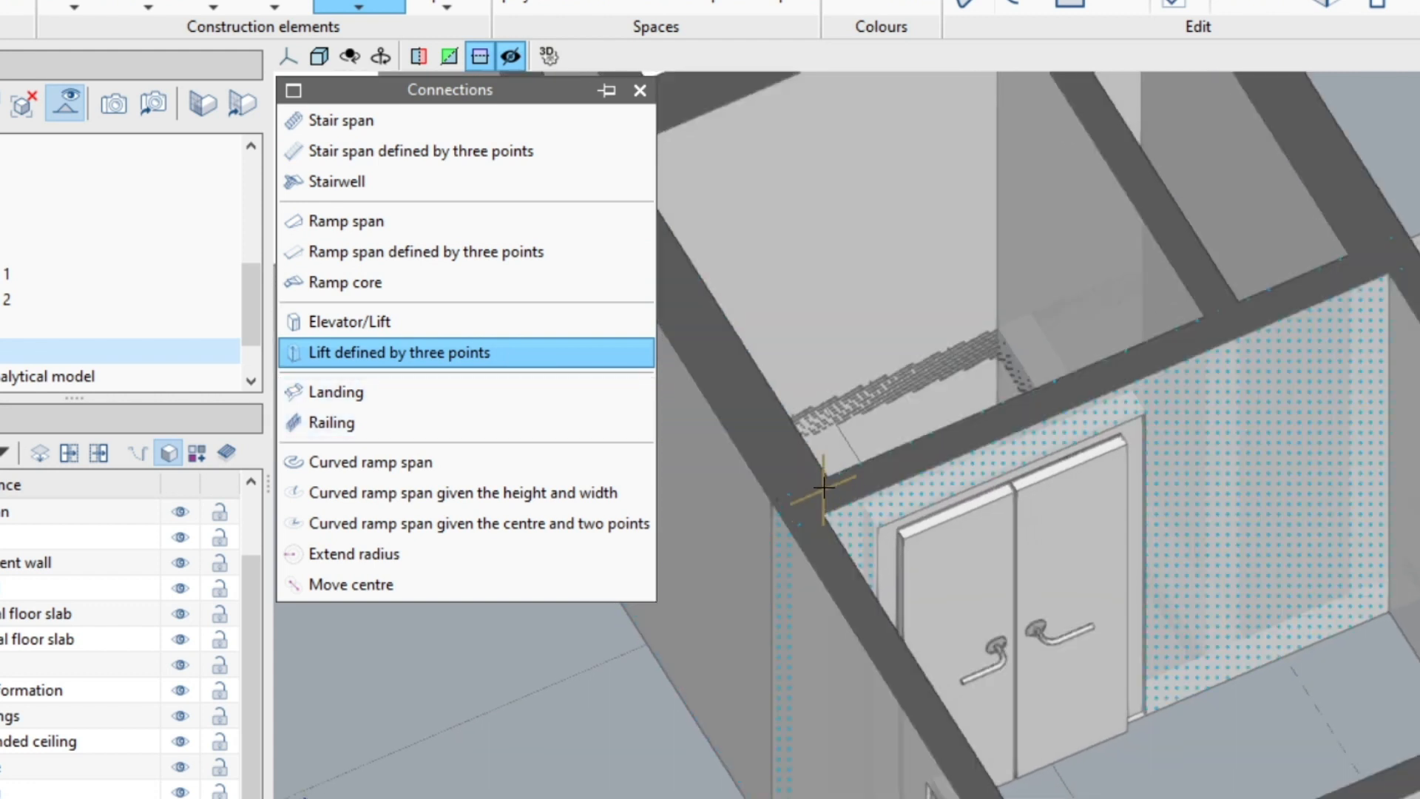
click(823, 474)
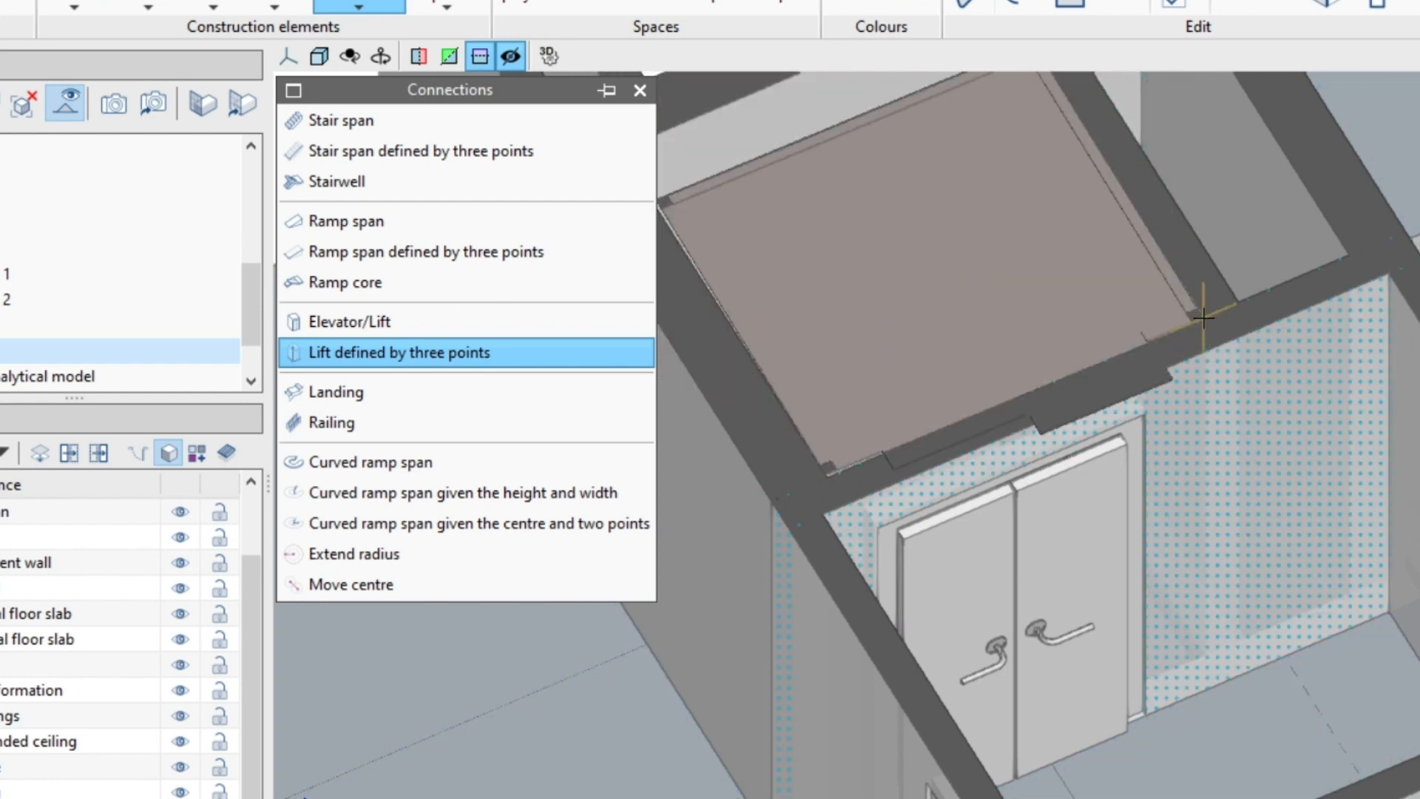
scroll(1204, 318, up, 3)
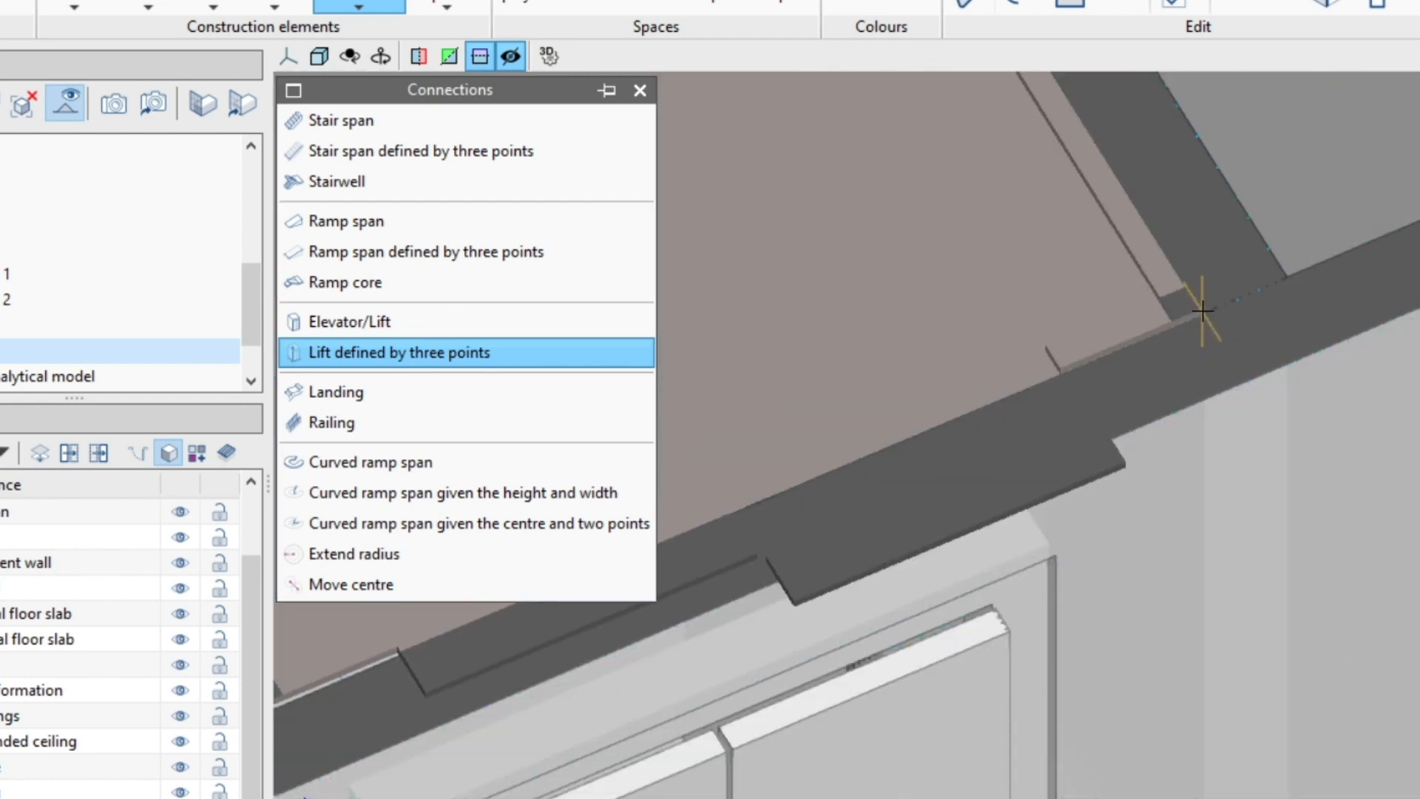
scroll(1203, 311, down, 5)
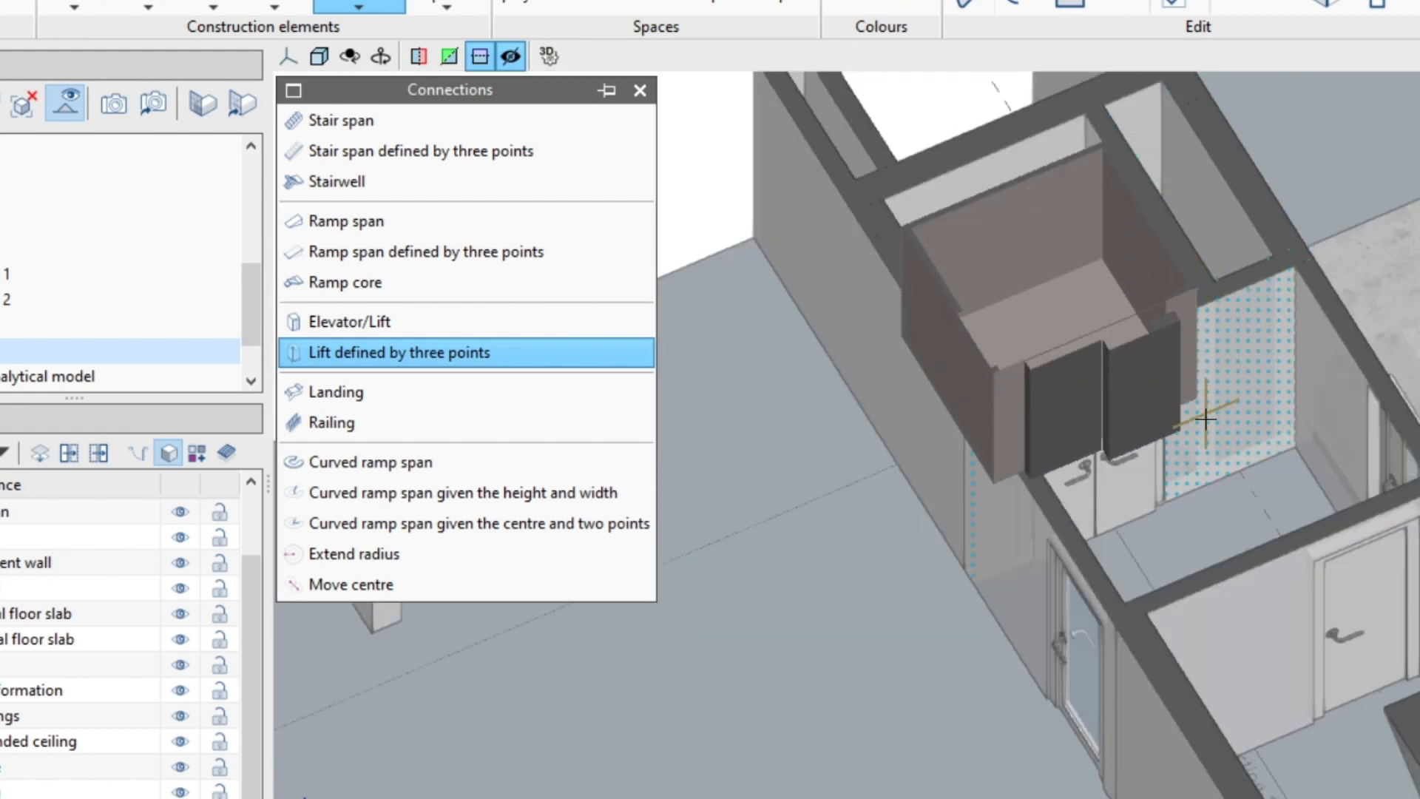
scroll(1202, 471, up, 4)
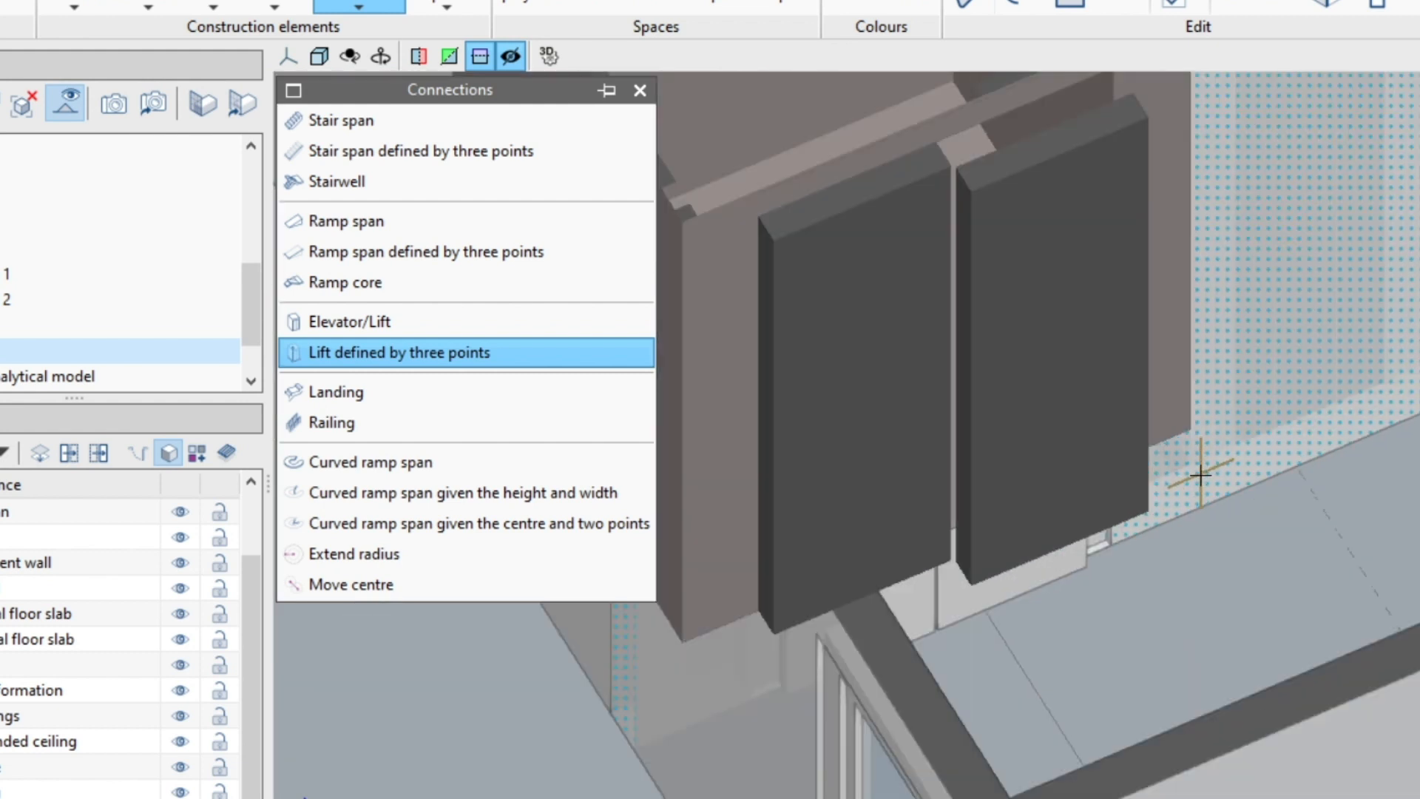
click(1161, 523)
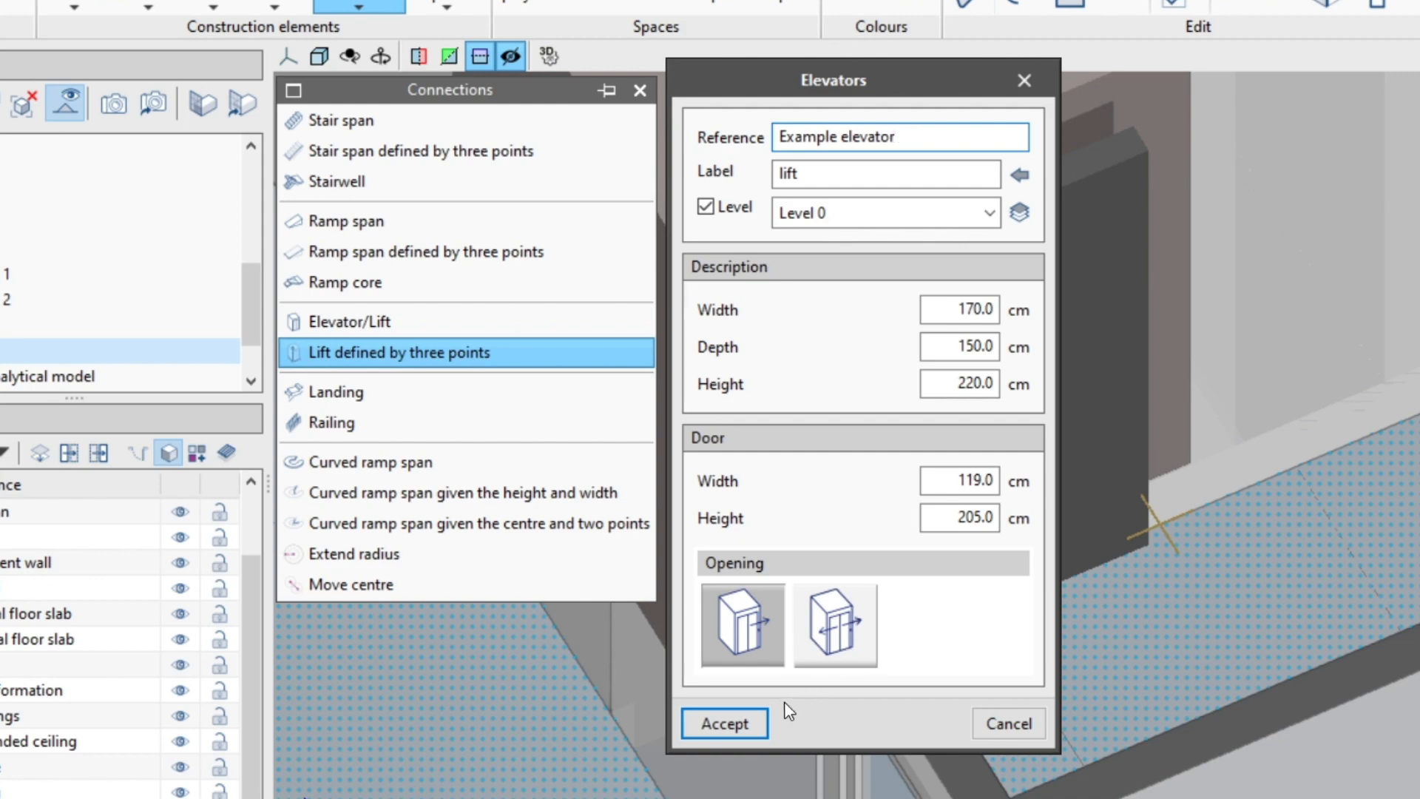
Give the three-point lift the reference Example elevator and label lift on Level 0, sized 170 by 150 by 220 cm with a 119 by 205 cm door
click(746, 724)
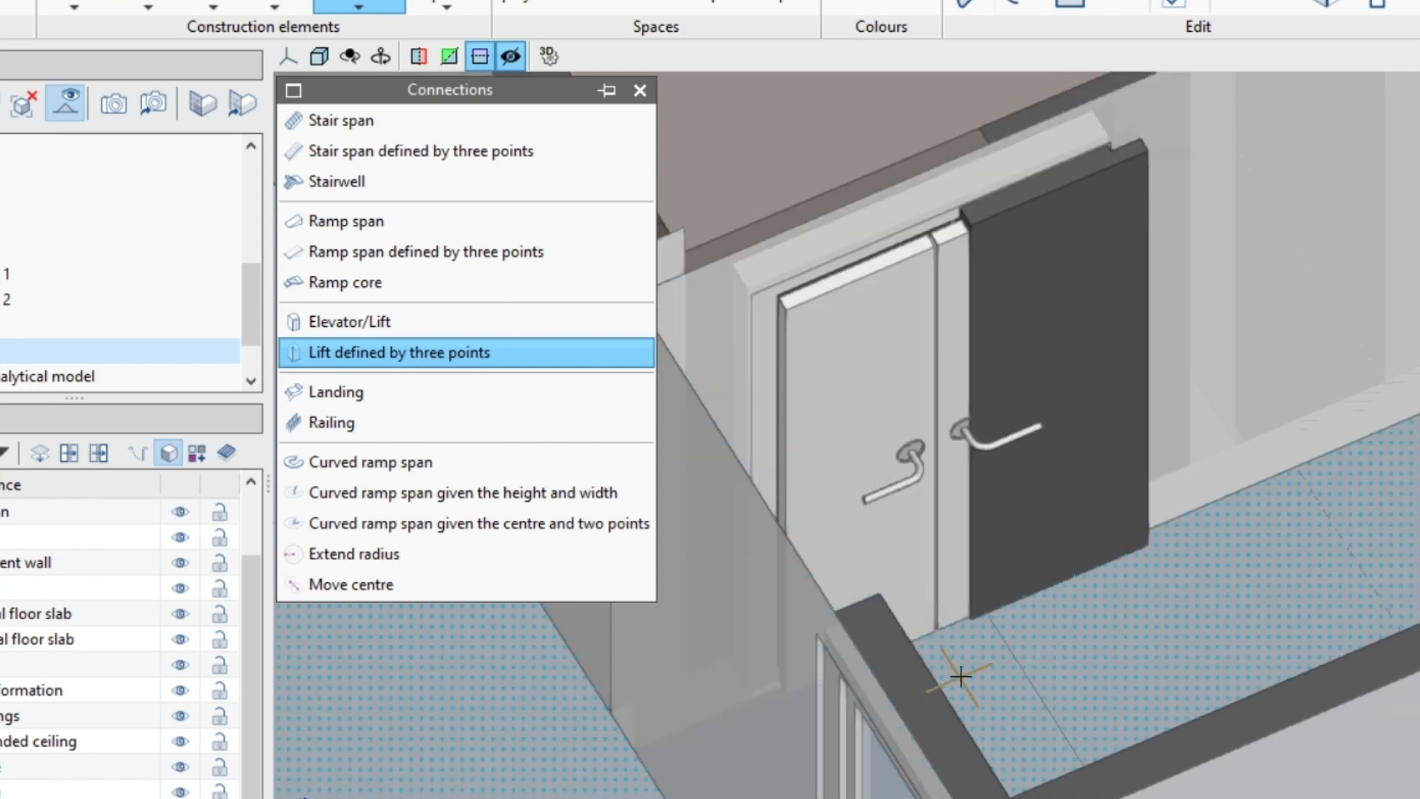
scroll(991, 658, down, 5)
scroll(1000, 627, down, 3)
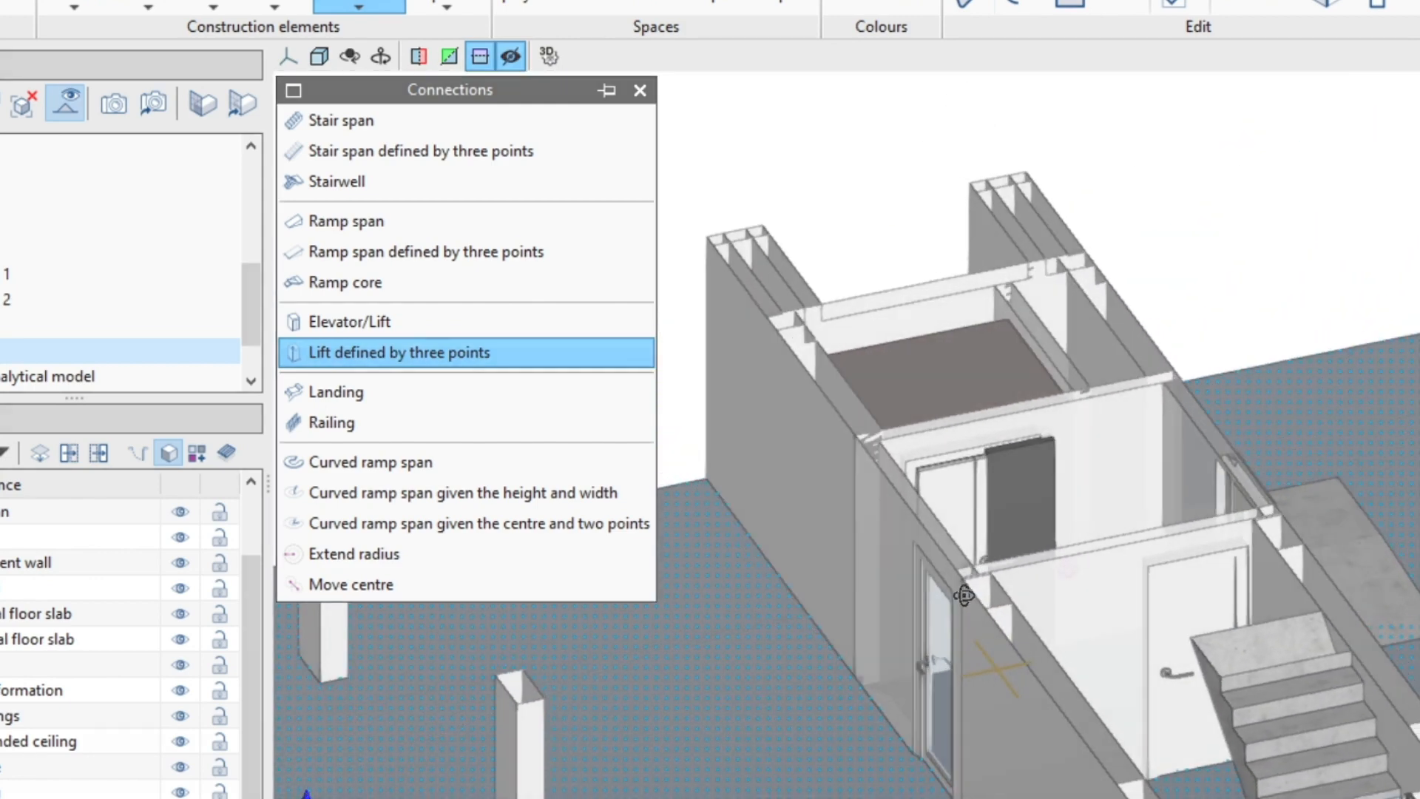